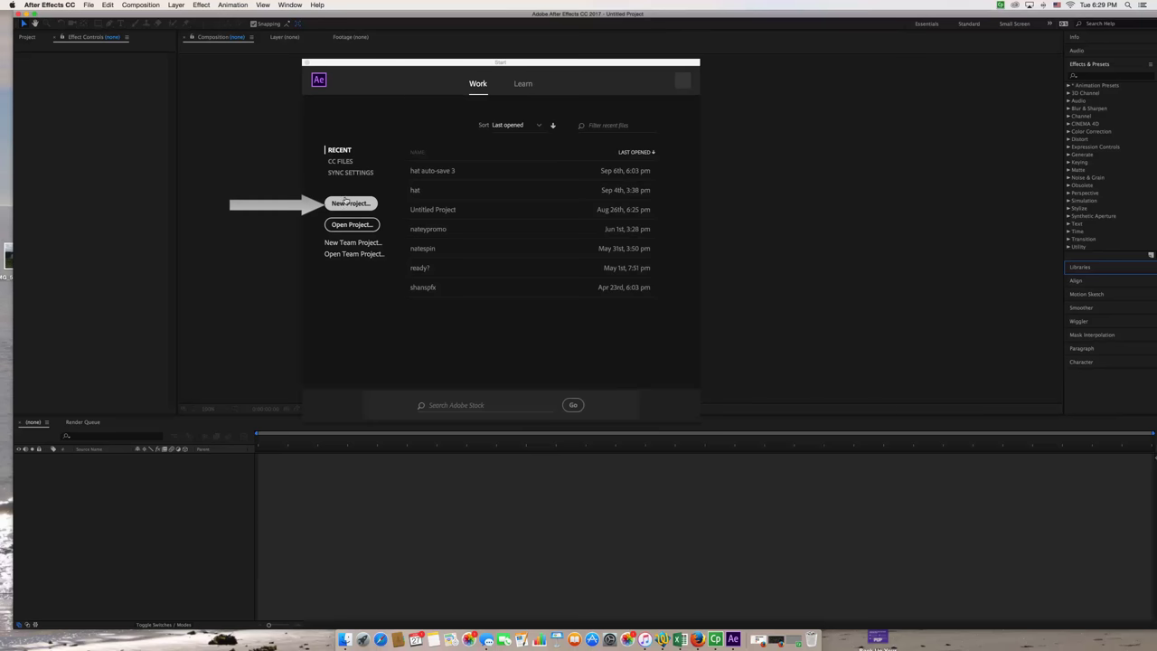
- Create a new, empty project from the Start screen
left_click(348, 202)
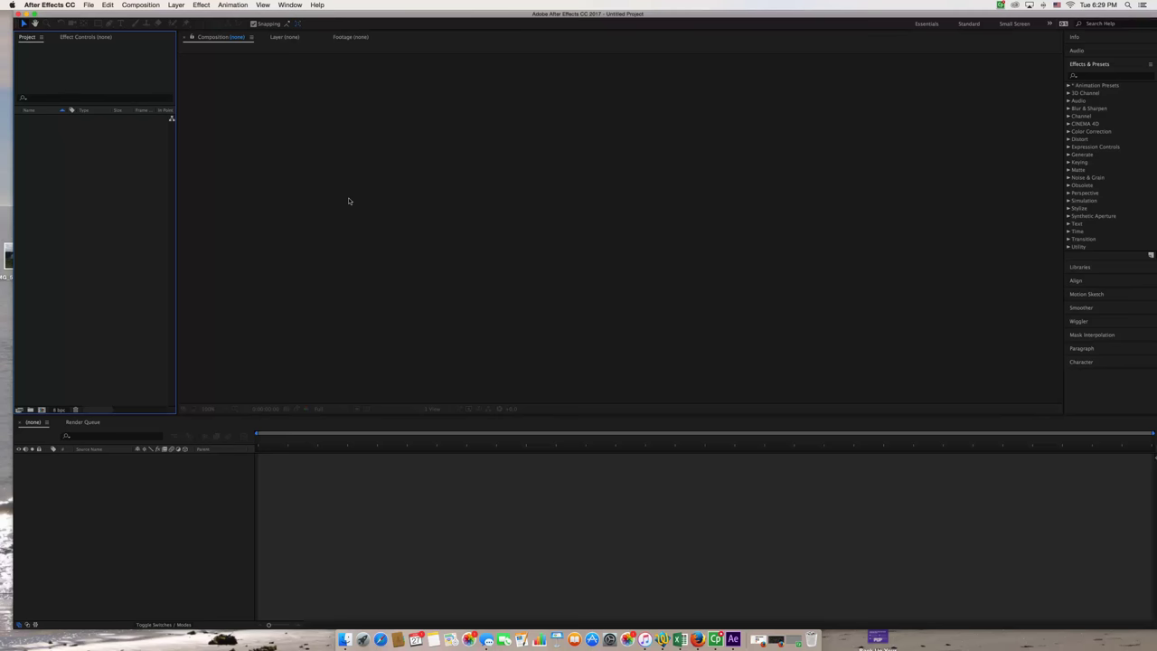
- Create a 1280×720, 29.97 fps composition named 'bolts KC' lasting 0;00;04;01
left_click(133, 5)
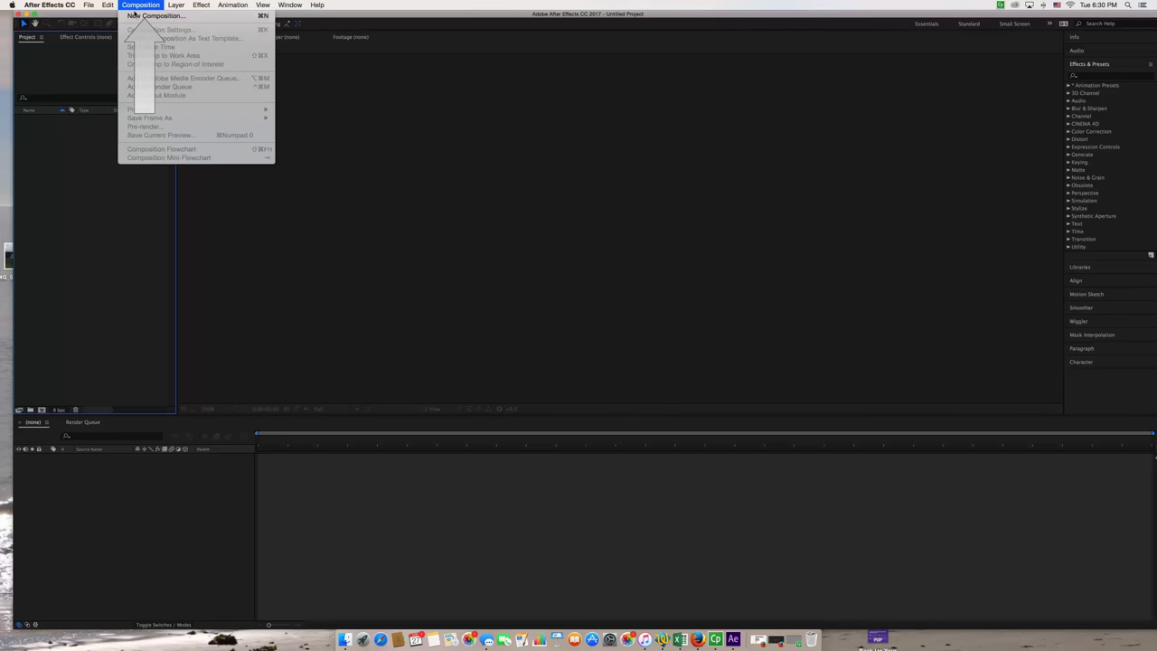
left_click(145, 15)
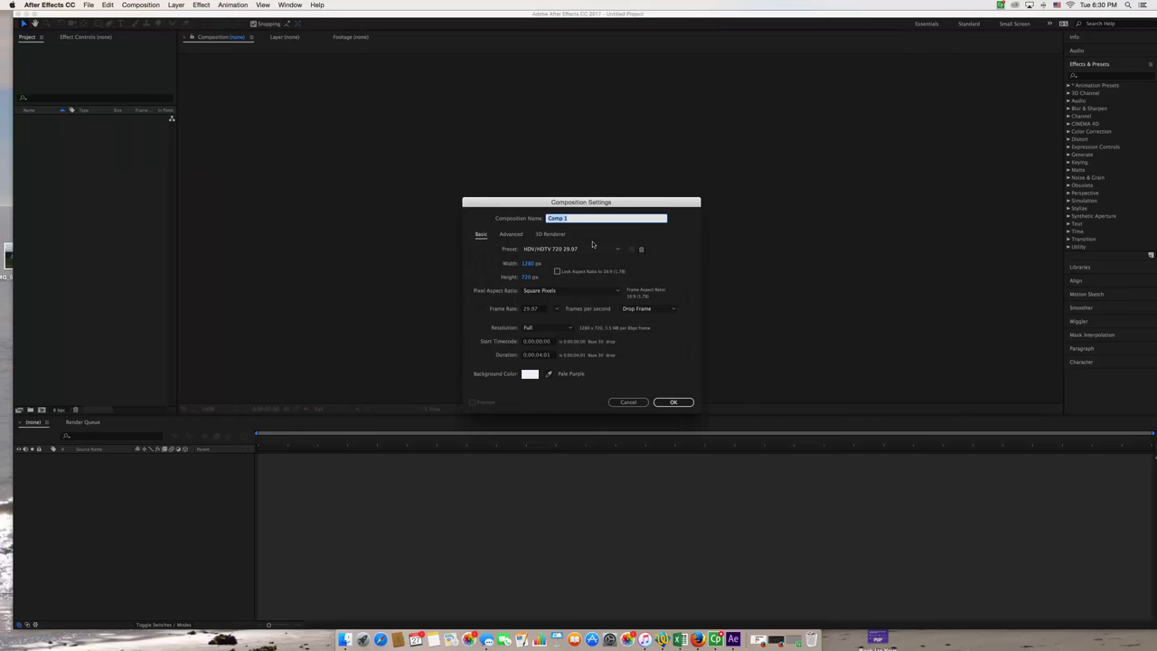
type("I")
type("olts KC")
left_click(540, 356)
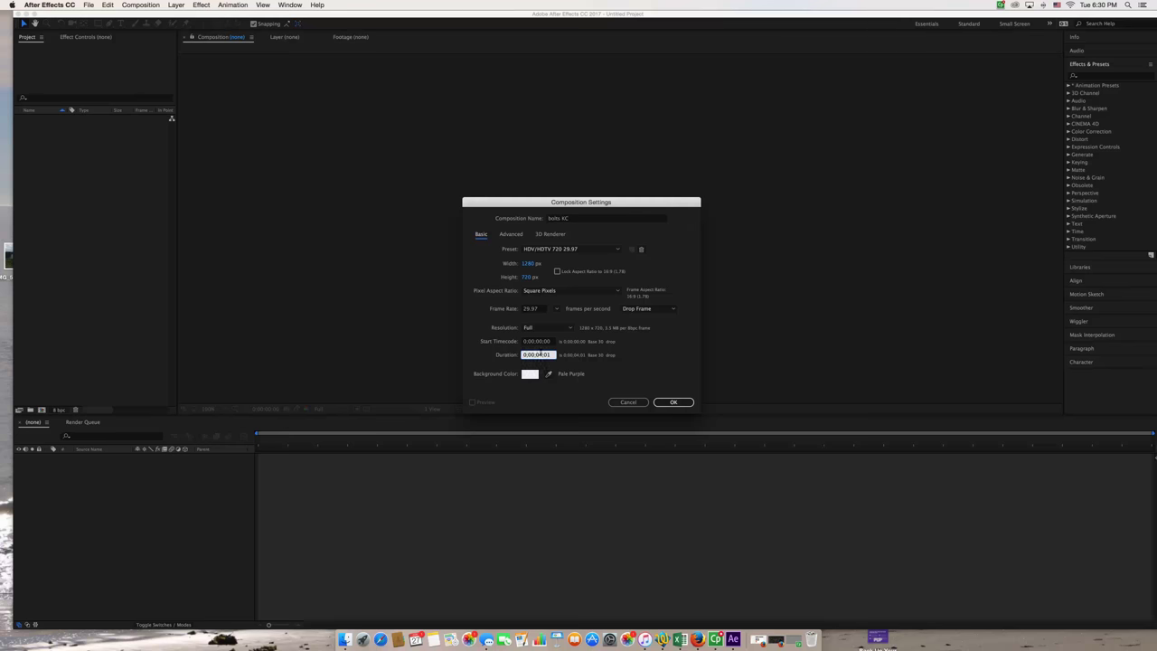
left_click(669, 401)
left_click(662, 400)
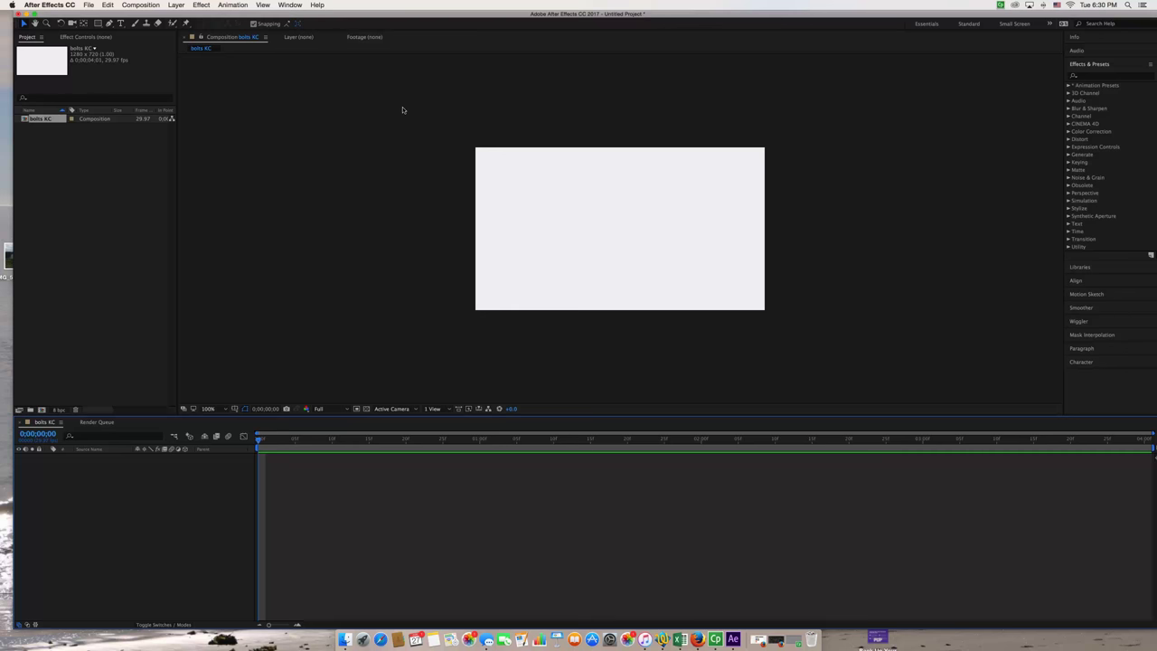
- Import clapclip.mp4 from the desktop into the Project panel
left_click_drag(259, 12, 305, 5)
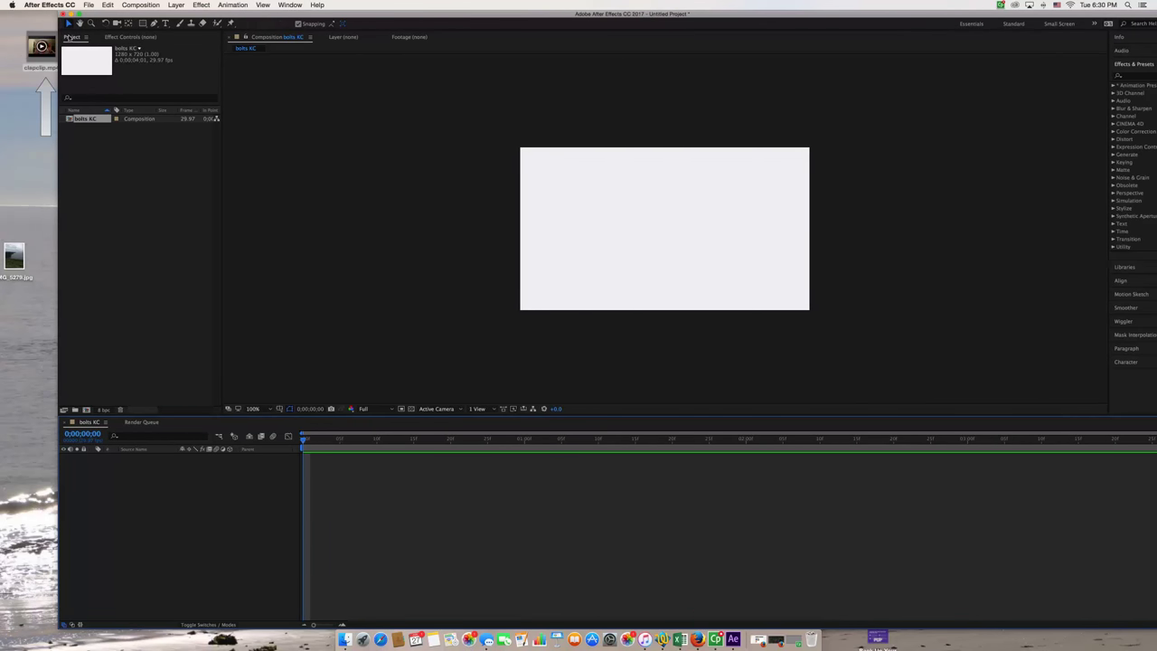
left_click(90, 5)
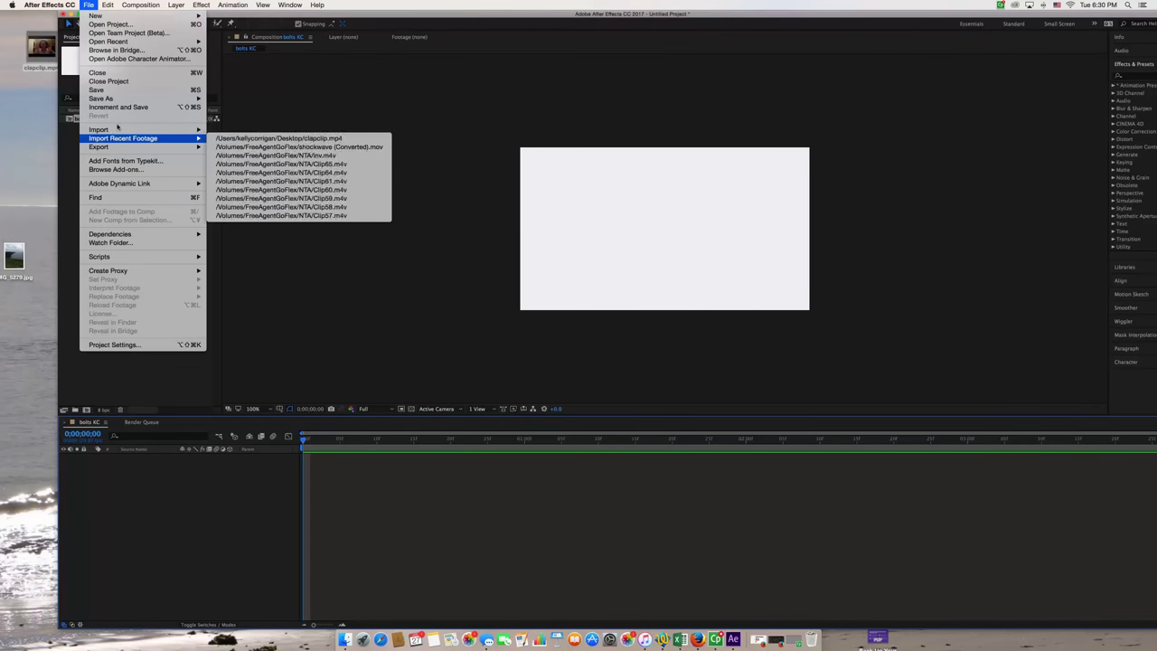
mouse_move(117, 129)
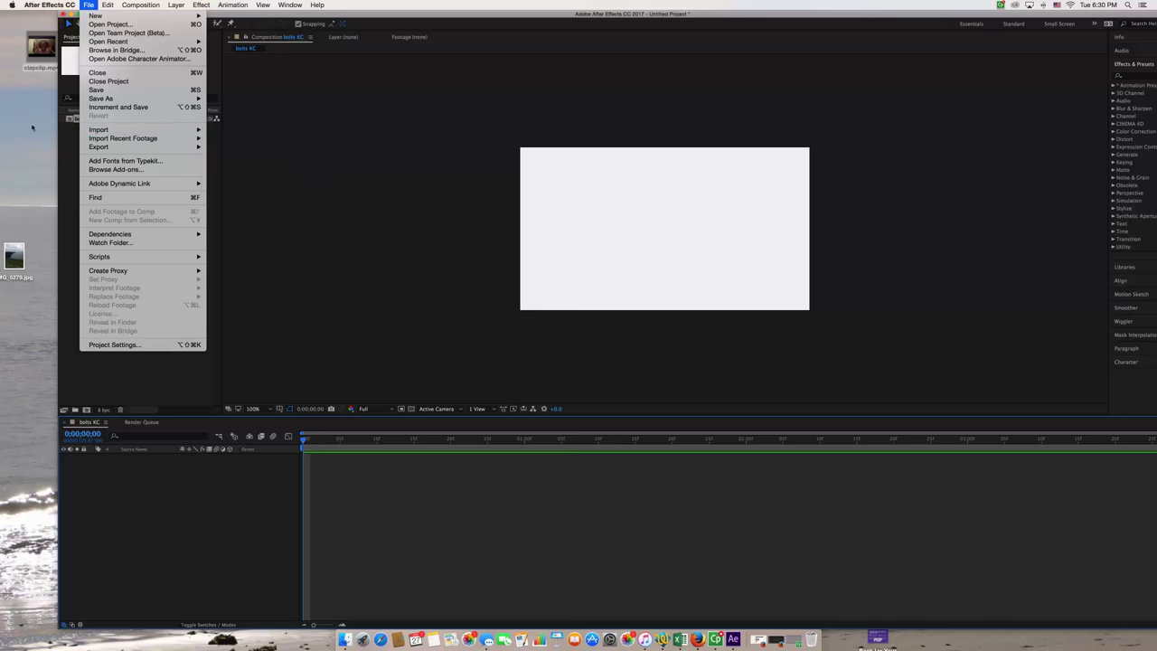
left_click(41, 47)
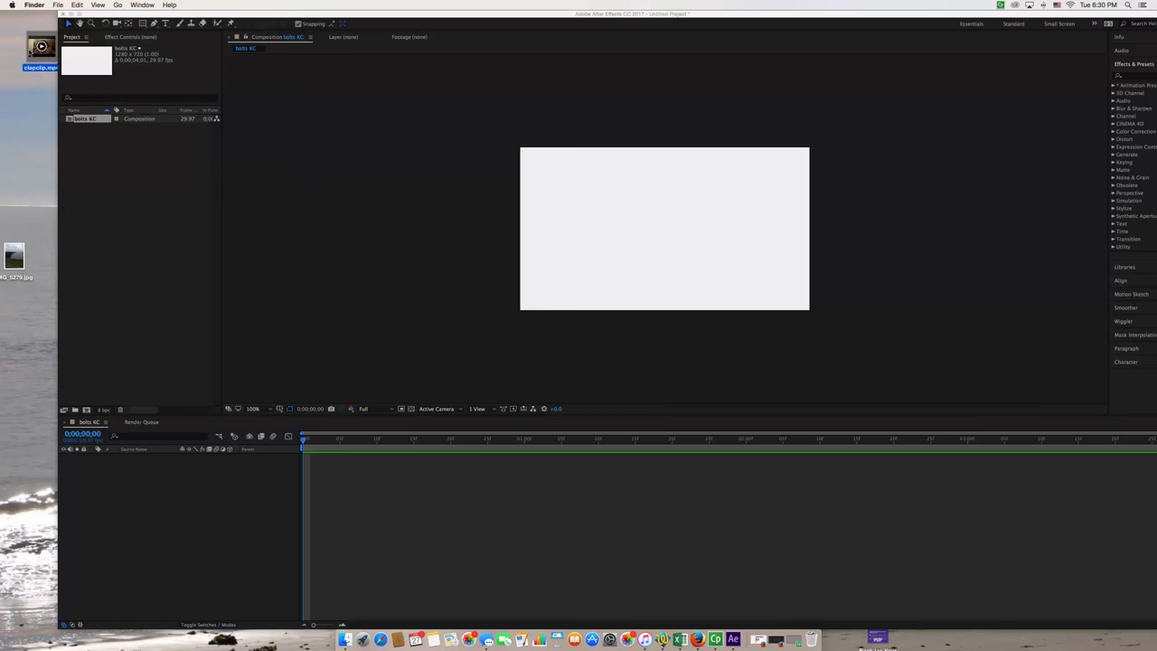
left_click_drag(41, 47, 132, 190)
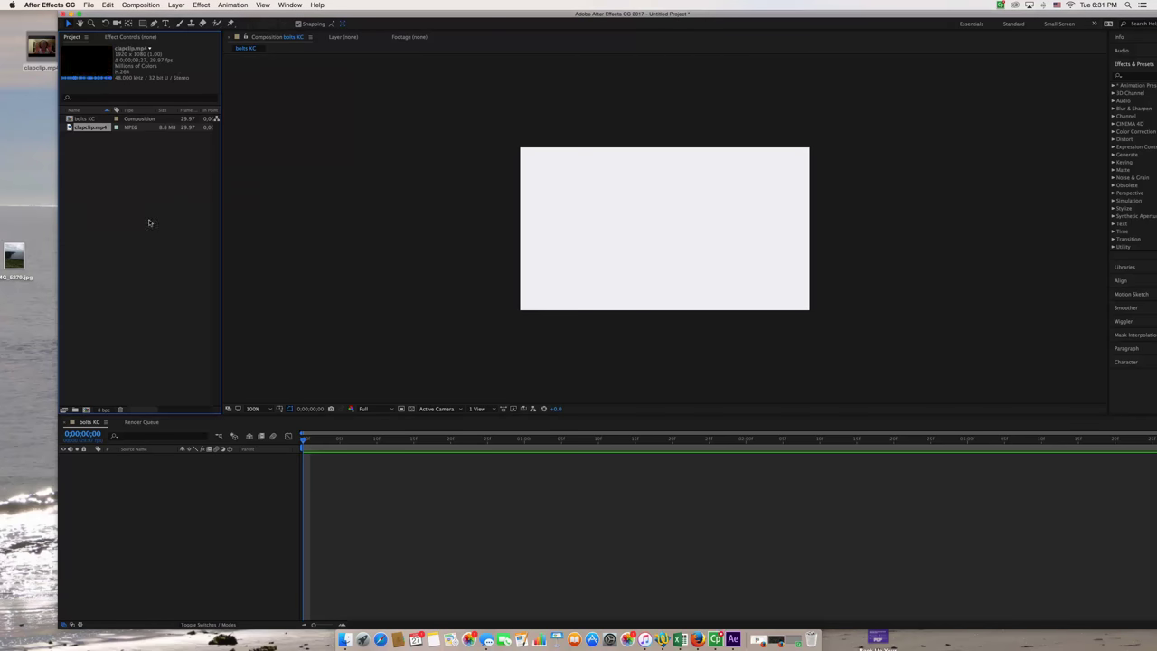
left_click_drag(319, 16, 283, 9)
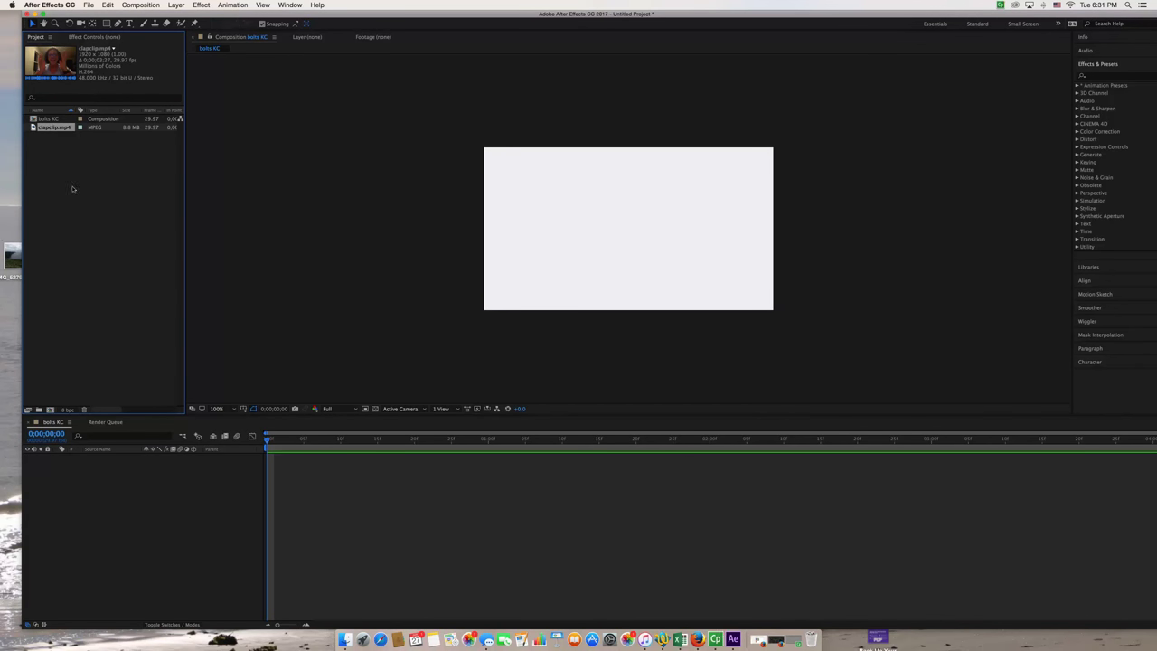
- Open clapclip.mp4 in the Footage viewer and play it to find where the hands meet
double_click(54, 128)
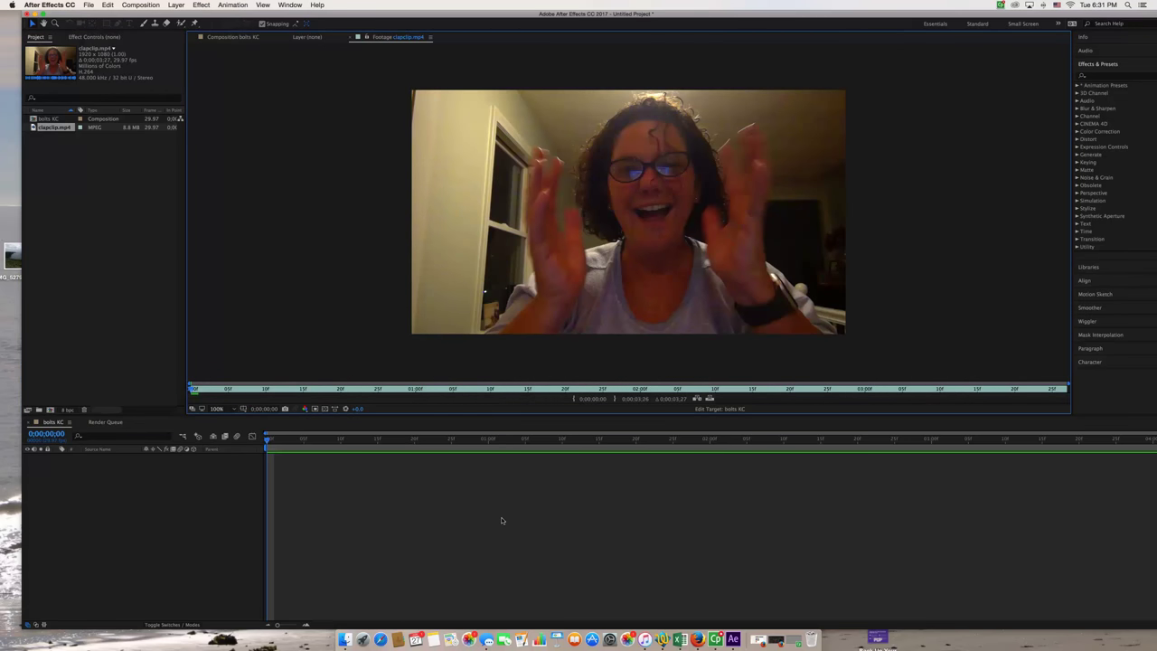
left_click(214, 37)
left_click(383, 38)
key("space")
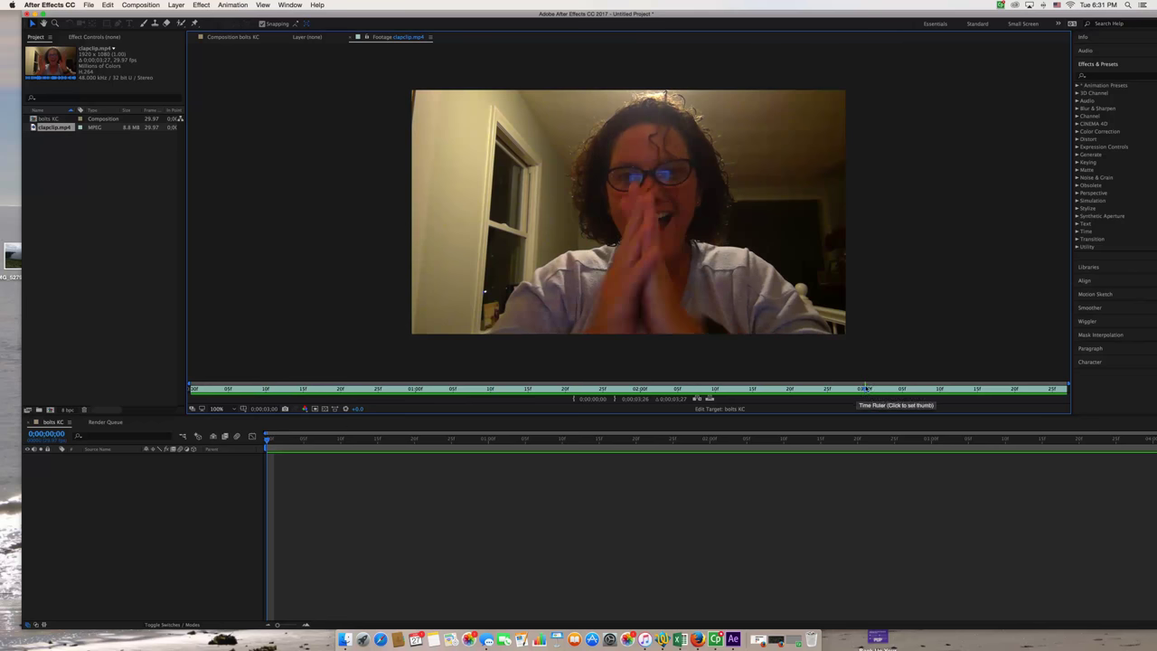
key("space")
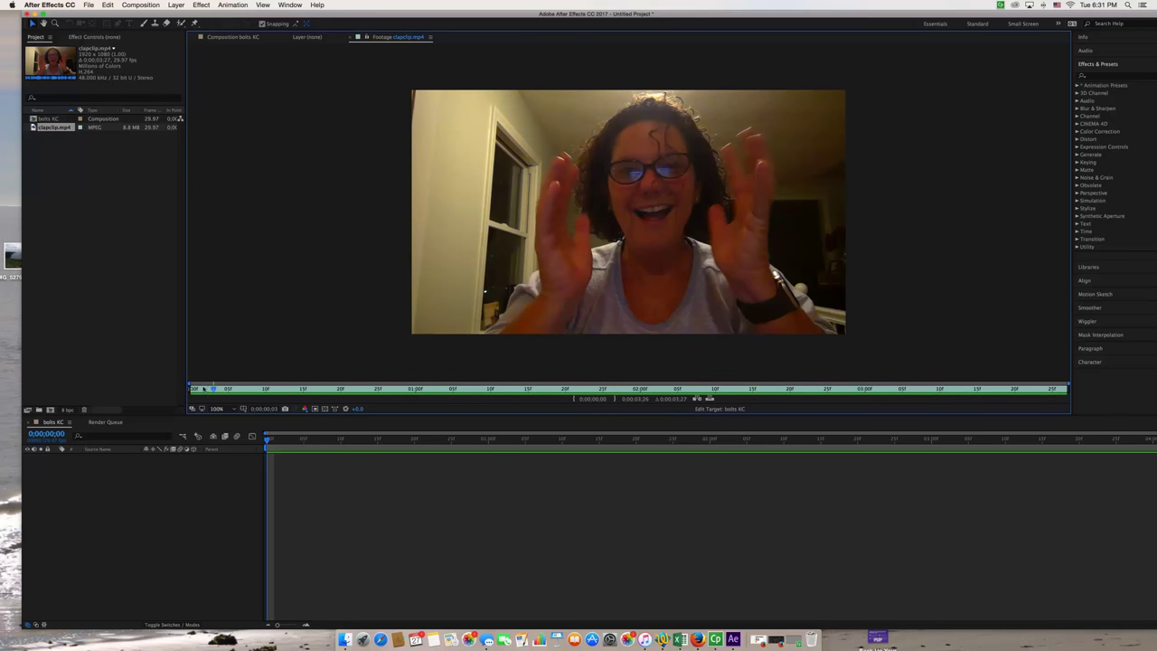
left_click_drag(213, 389, 193, 390)
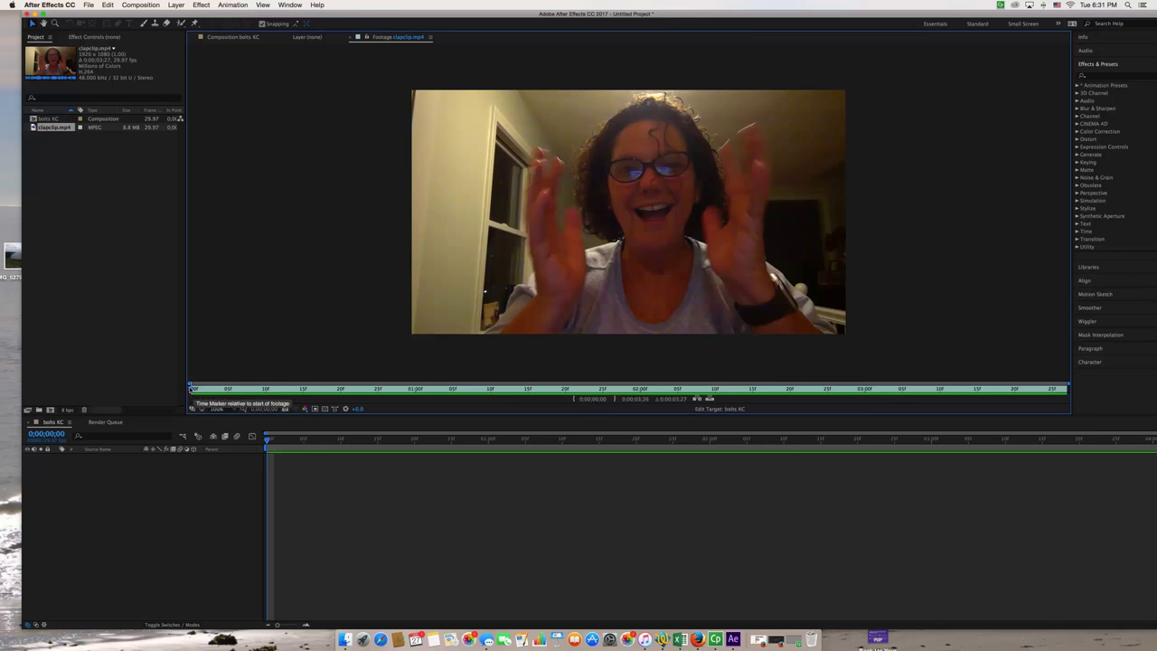
key("space")
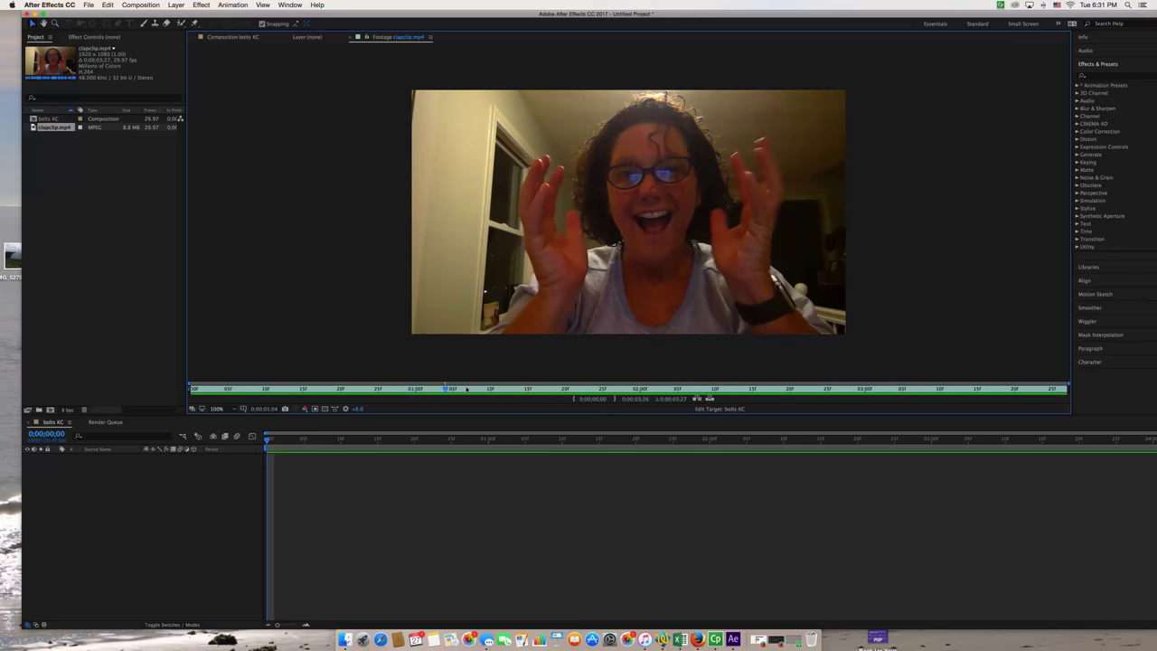
- Set the clip's out point at 0;00;02;27 and add it as a layer in bolts KC
left_click(838, 390)
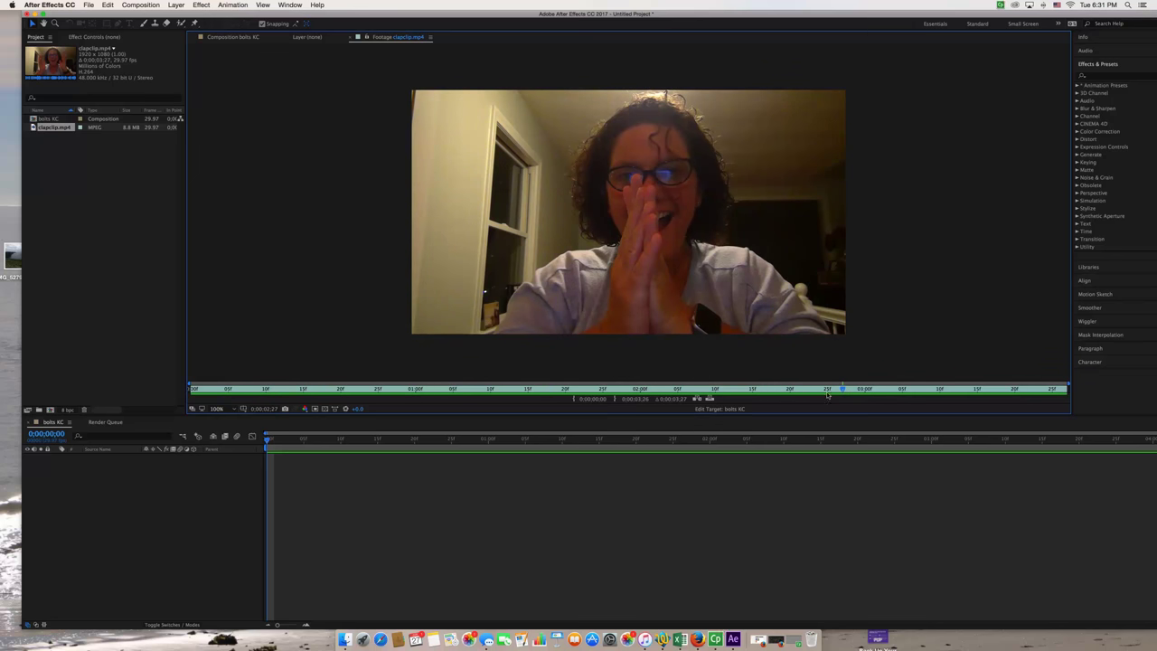
left_click(613, 399)
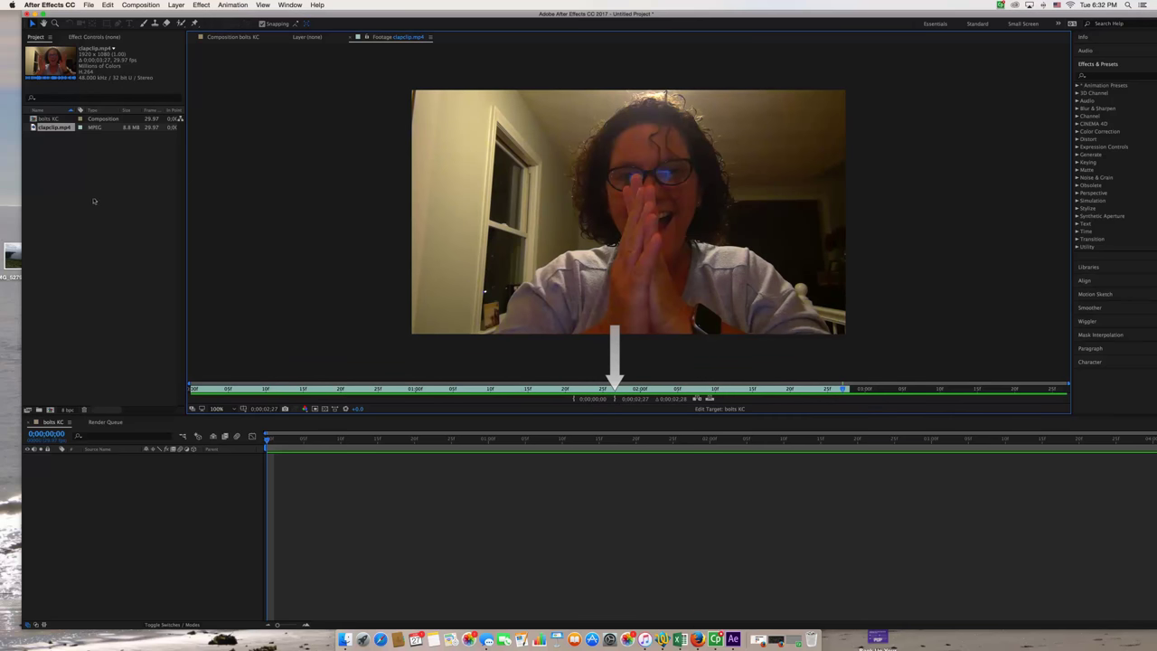
left_click(47, 128)
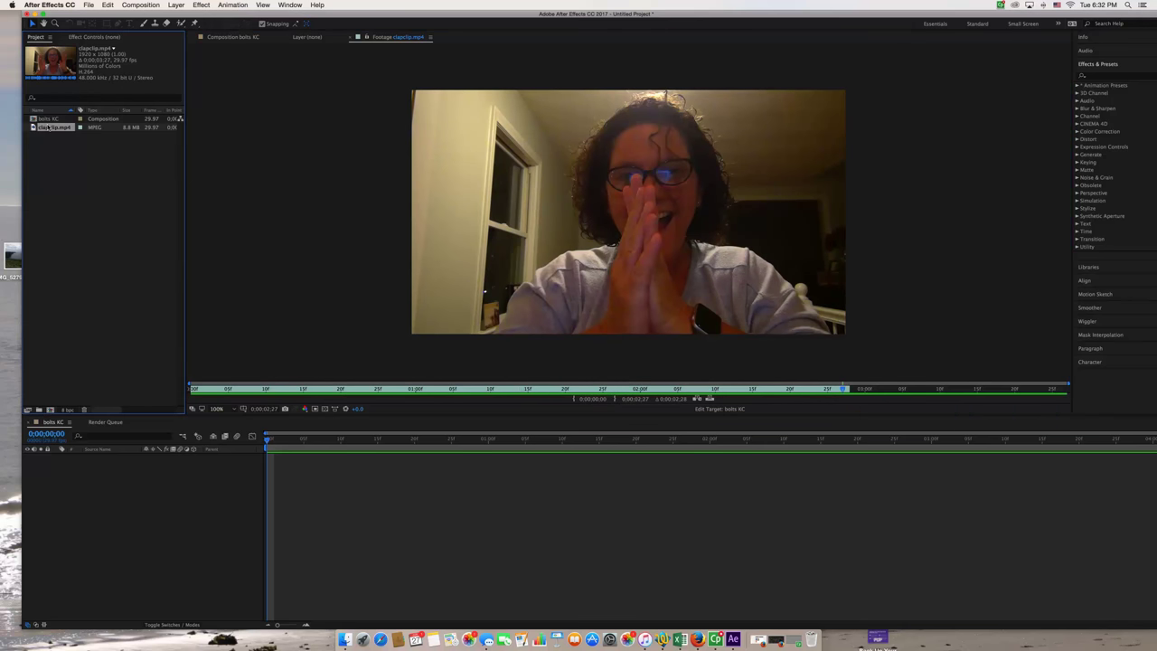
left_click_drag(47, 129, 48, 477)
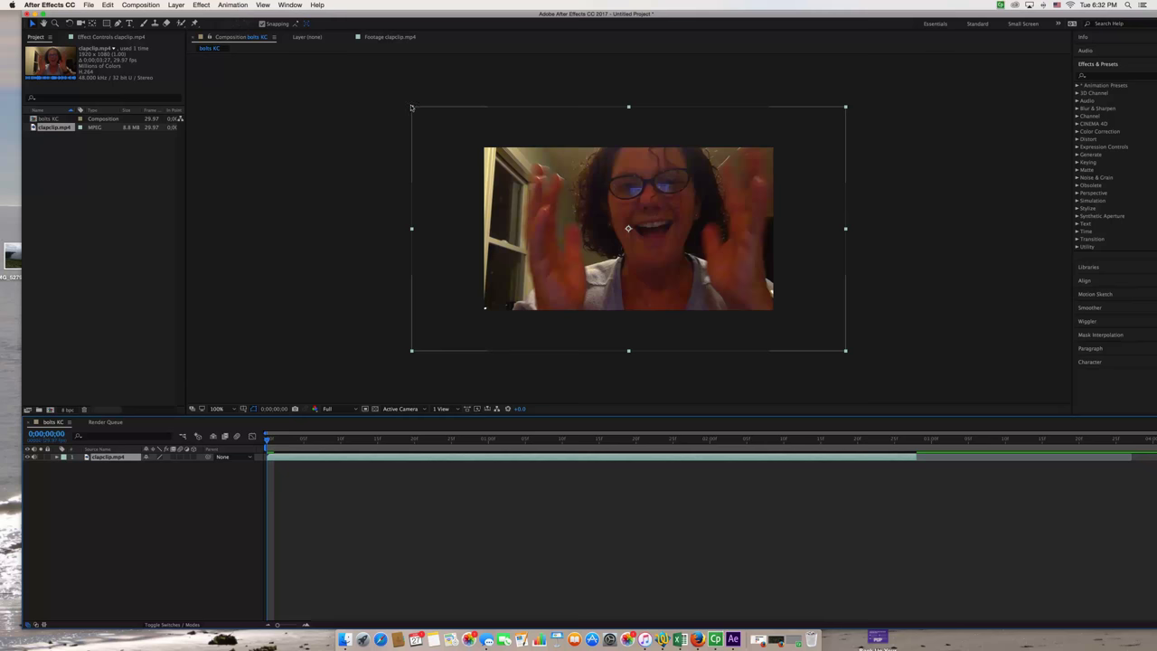
- Scale the clapclip.mp4 layer so it exactly fills the 1280×720 frame
left_click_drag(411, 107, 484, 148)
left_click_drag(628, 308, 628, 311)
left_click_drag(487, 228, 482, 229)
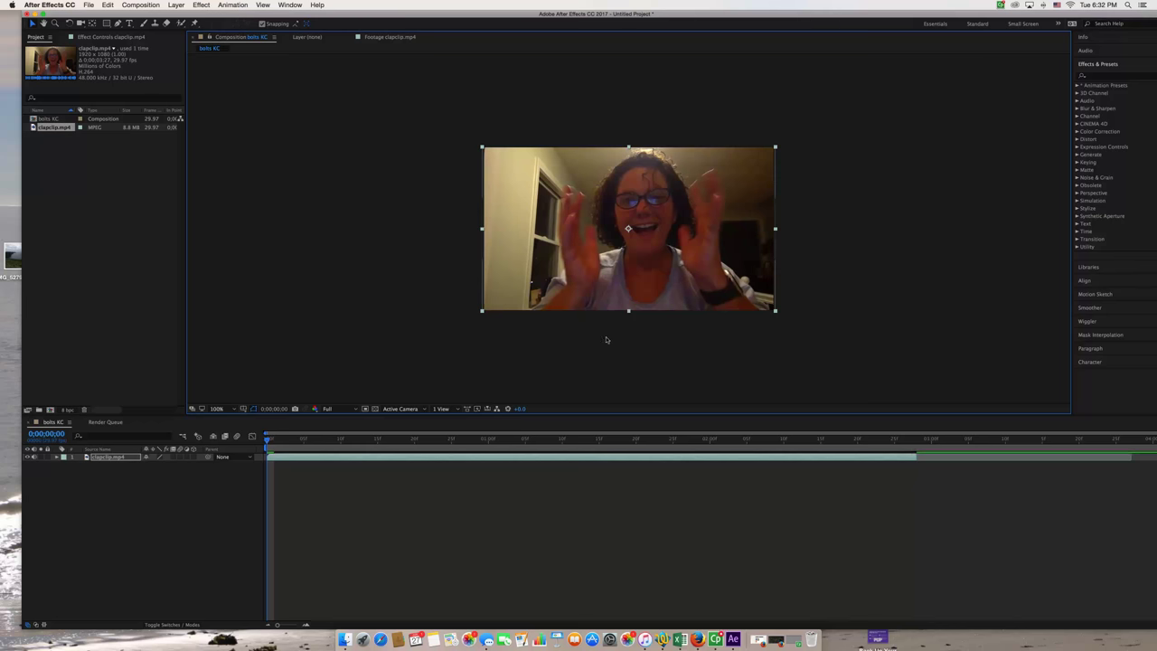
left_click(607, 336)
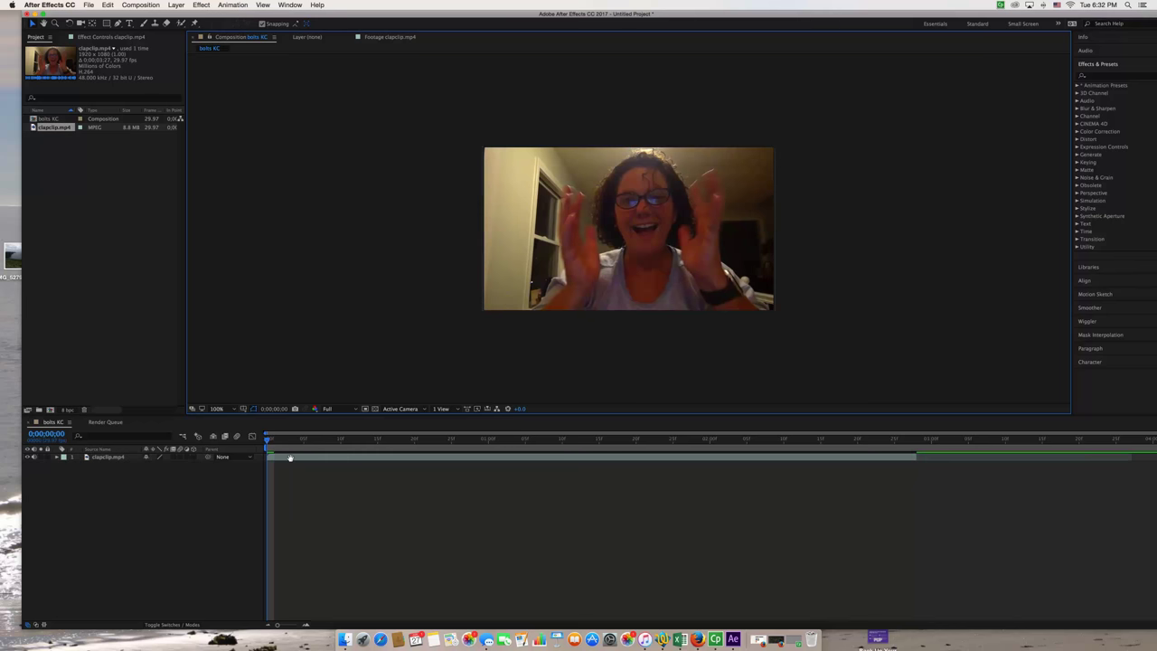
- Preview the comp, then duplicate the clapclip.mp4 layer with Cmd+D
key("space")
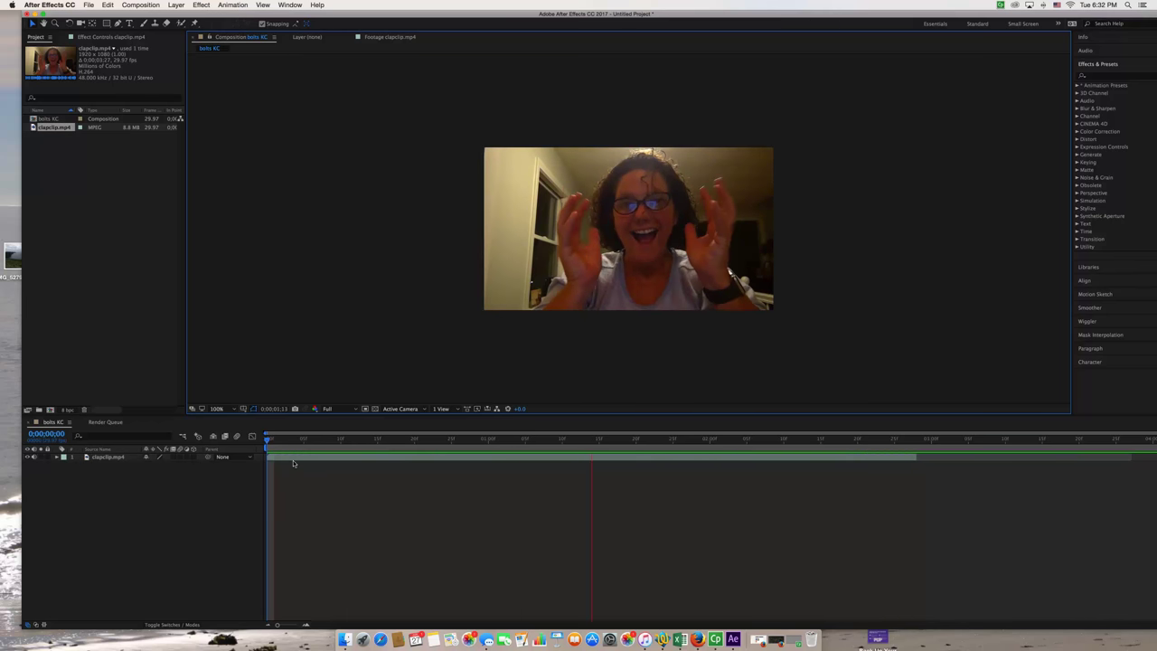
key("space")
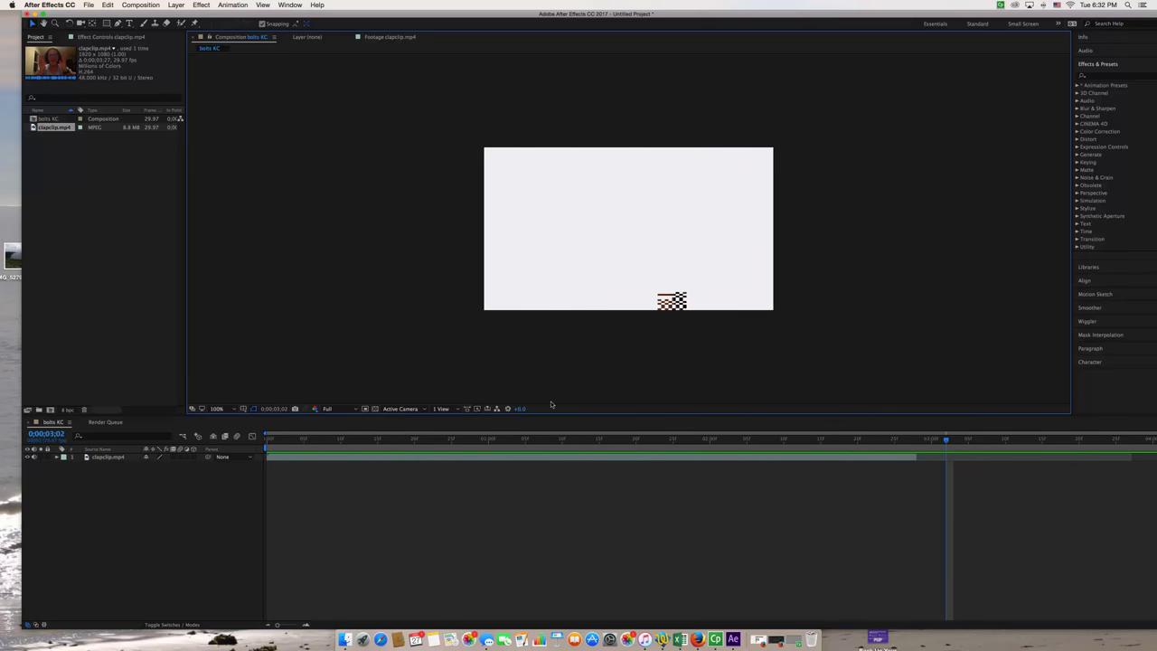
key("Home")
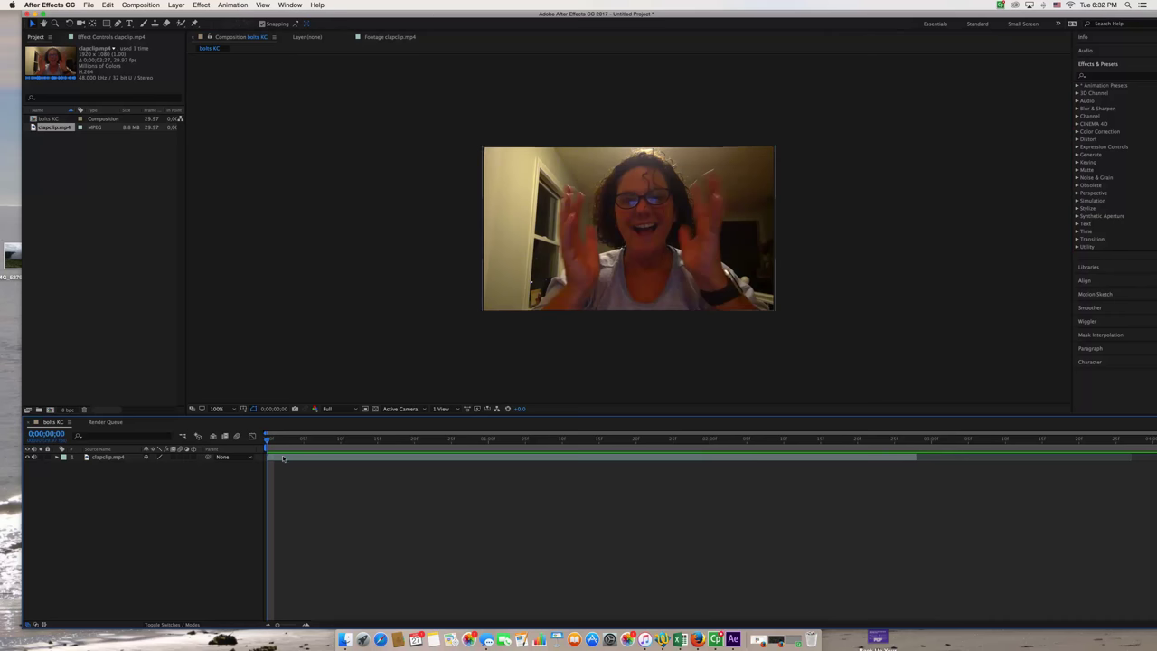
left_click(283, 459)
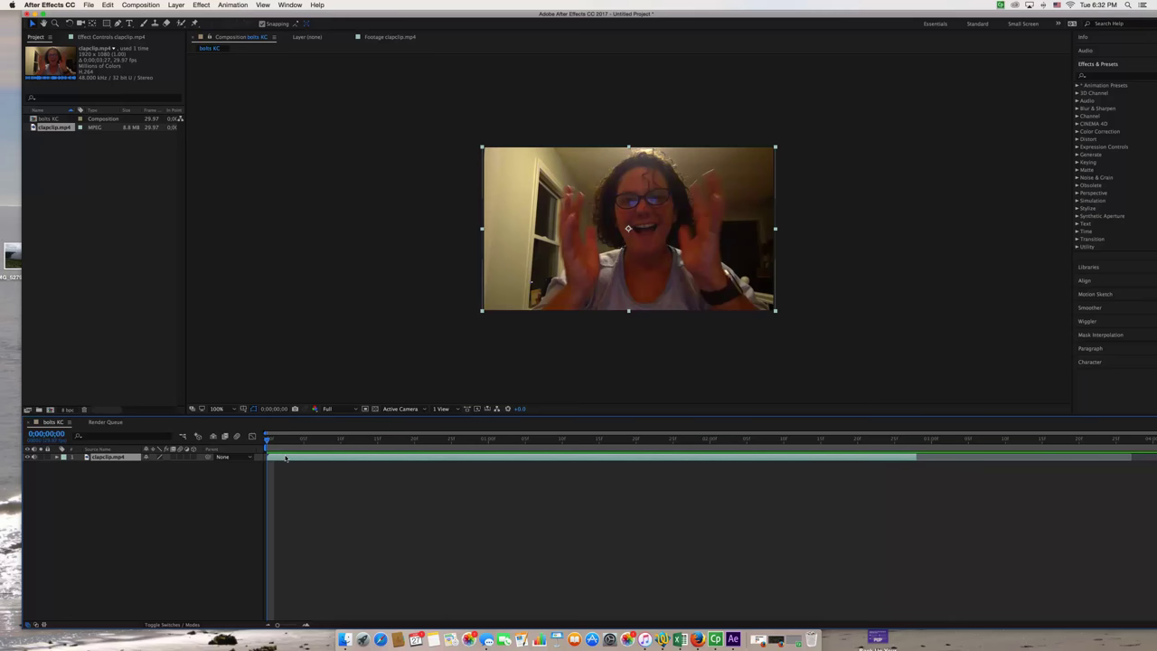
key("super+d")
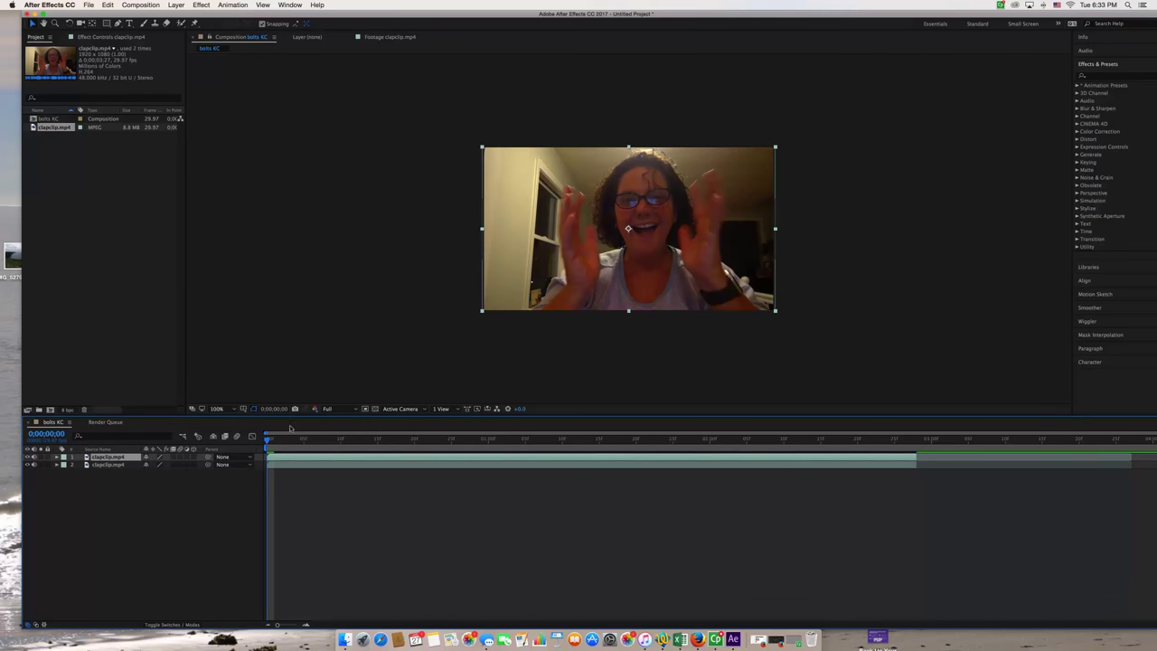
key("space")
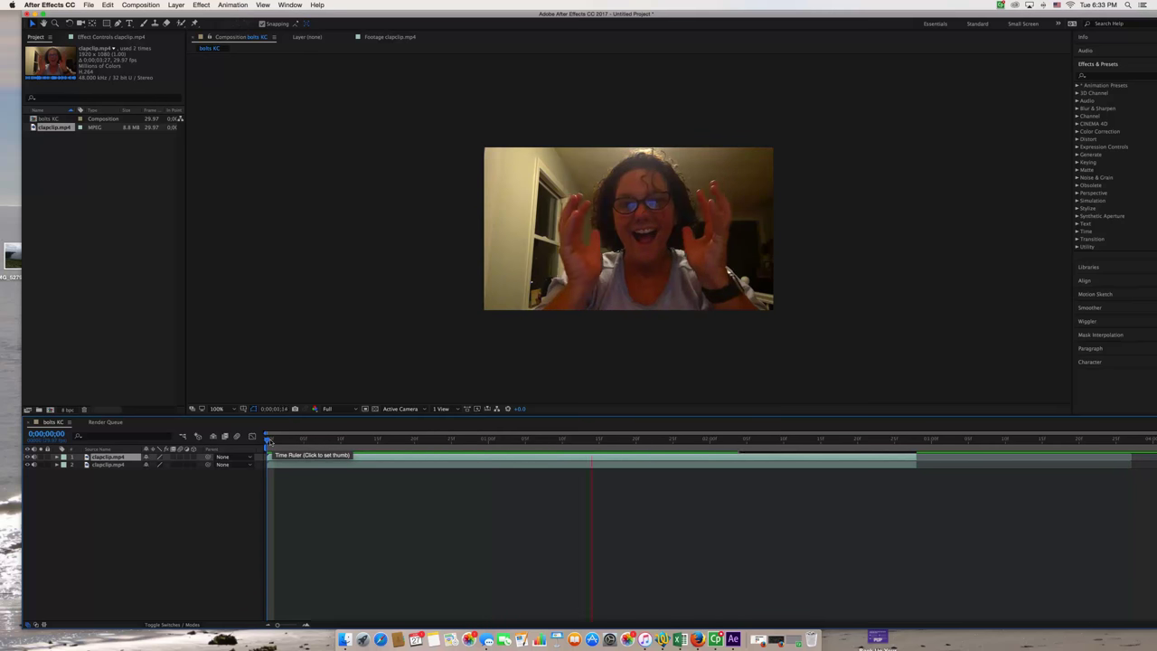
key("space")
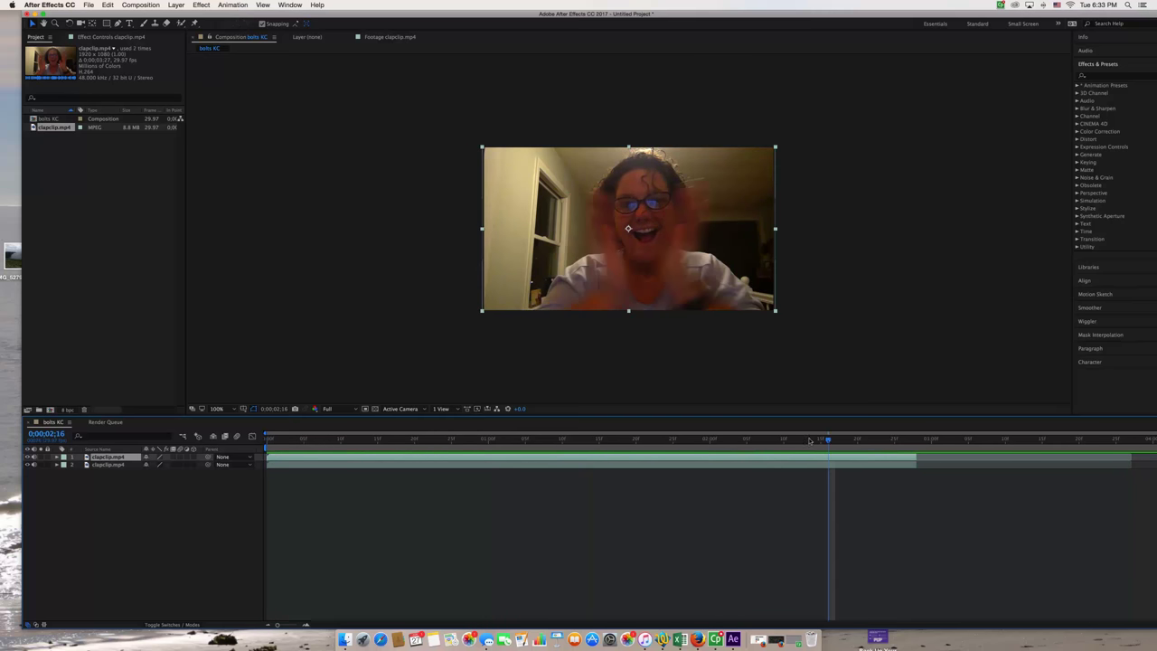
key("Home")
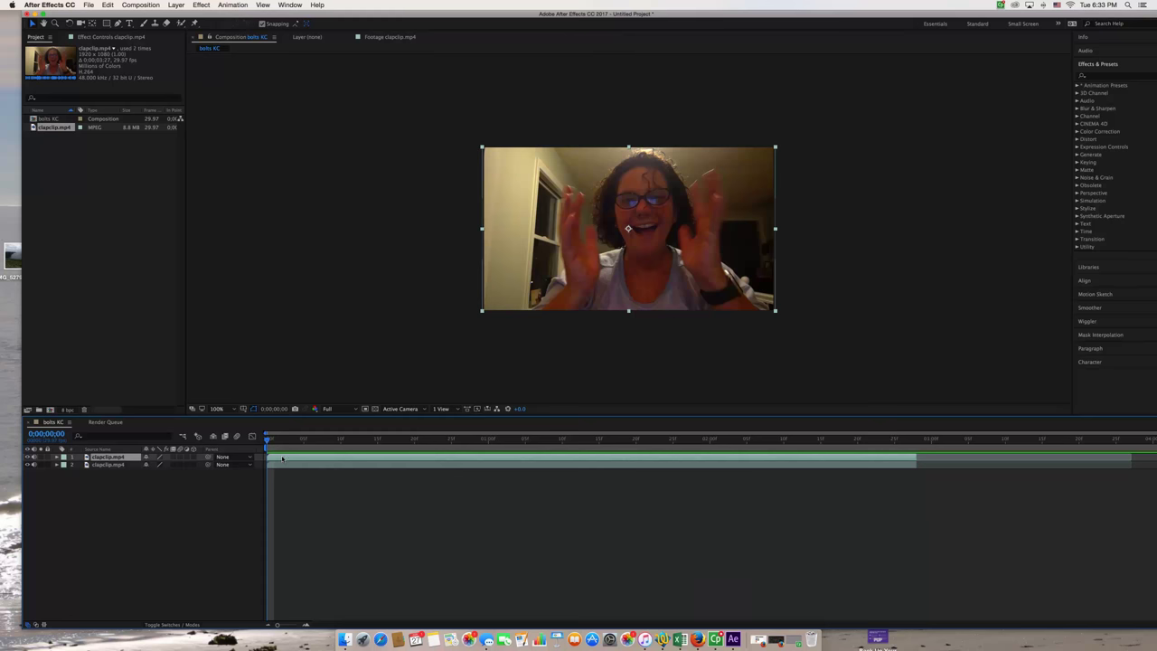
left_click_drag(268, 440, 411, 443)
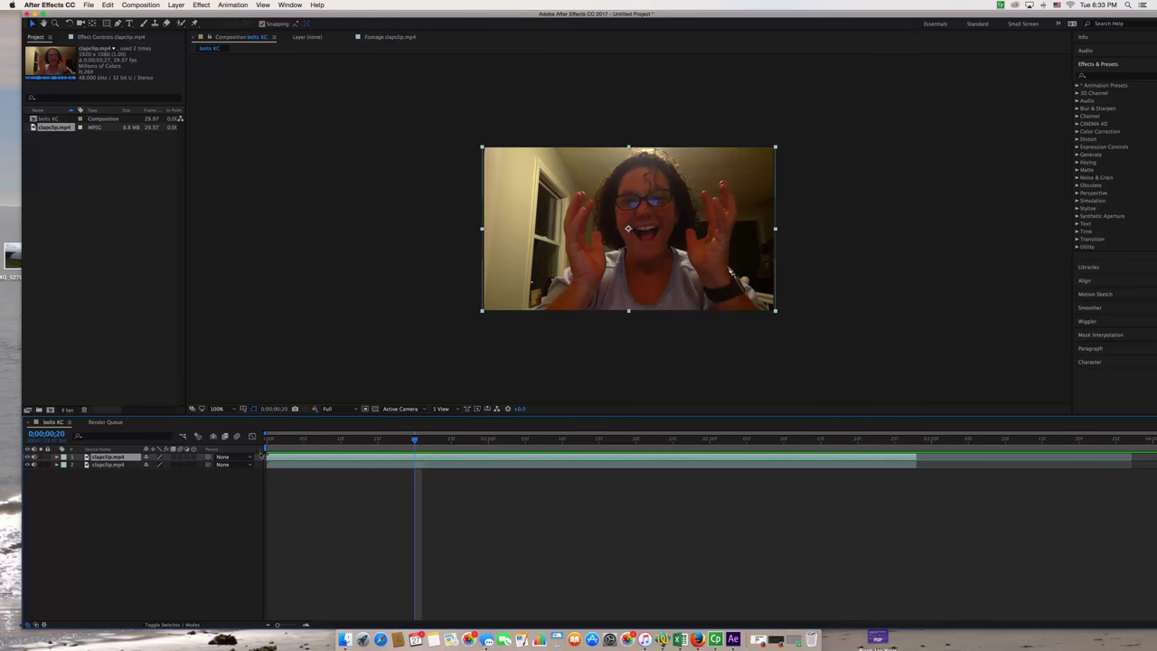
key("alt+bracketleft")
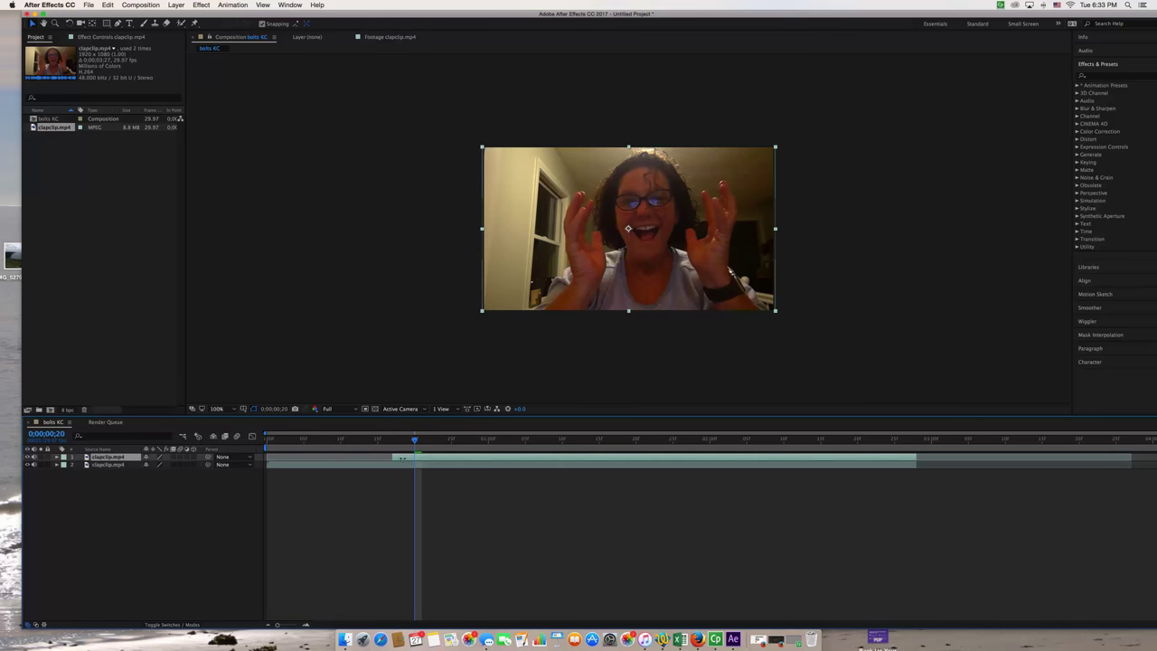
key("super+z")
left_click_drag(414, 440, 270, 452)
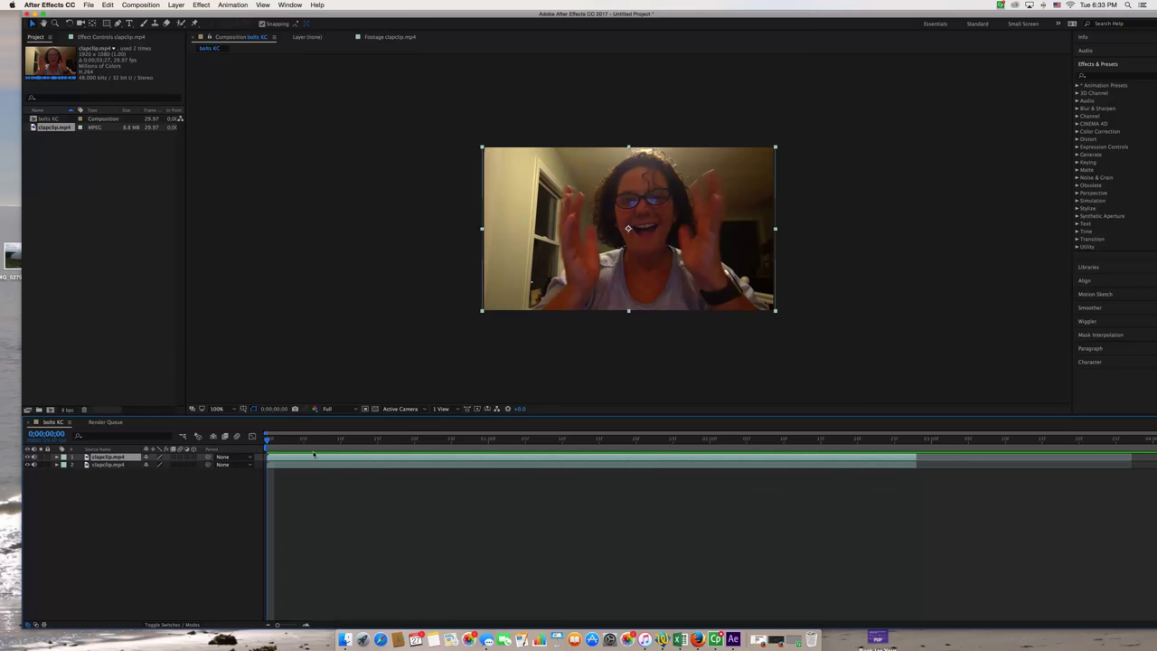
- Apply Effect > Generate > Advanced Lightning to the top clapclip.mp4 layer
left_click(201, 5)
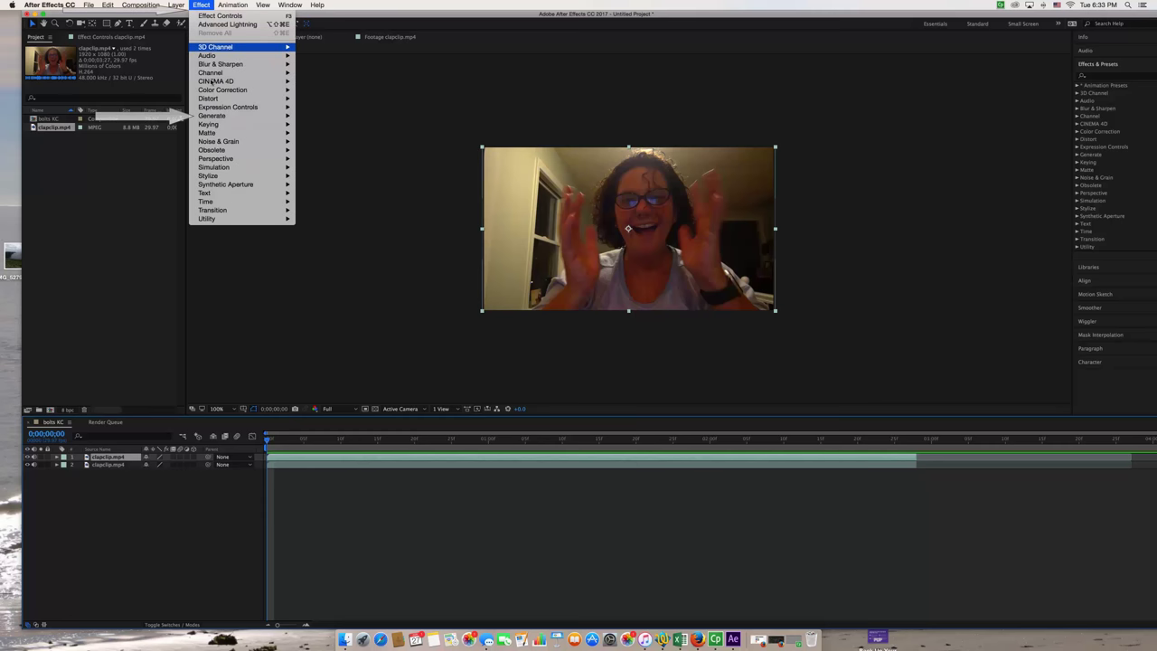
mouse_move(226, 116)
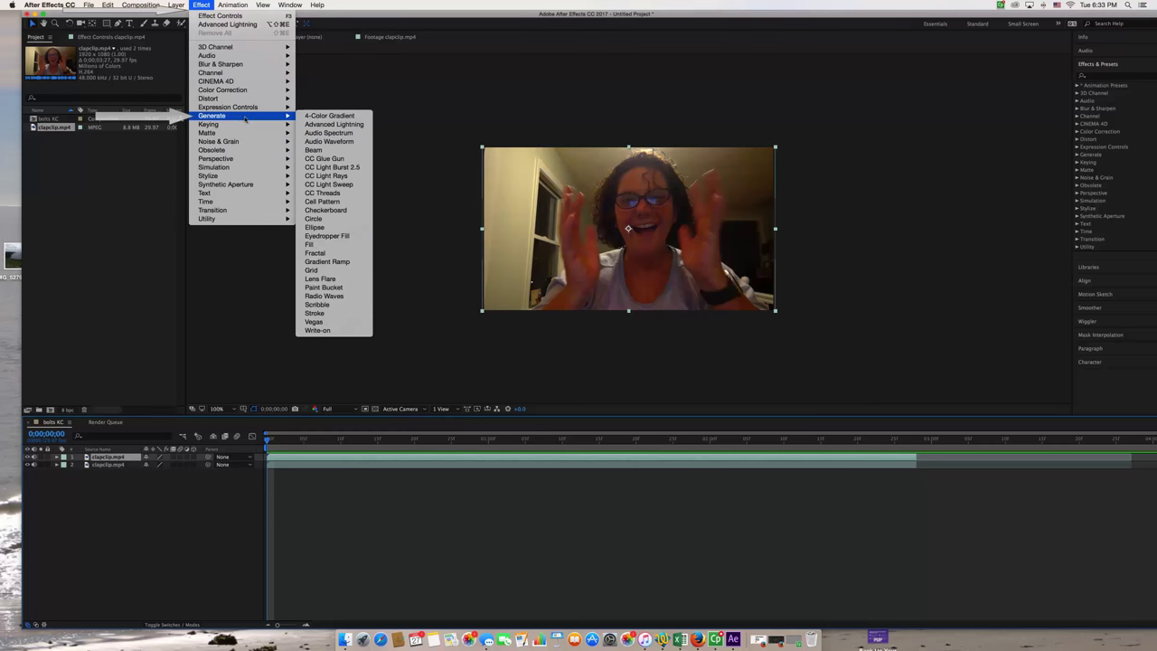
left_click(325, 125)
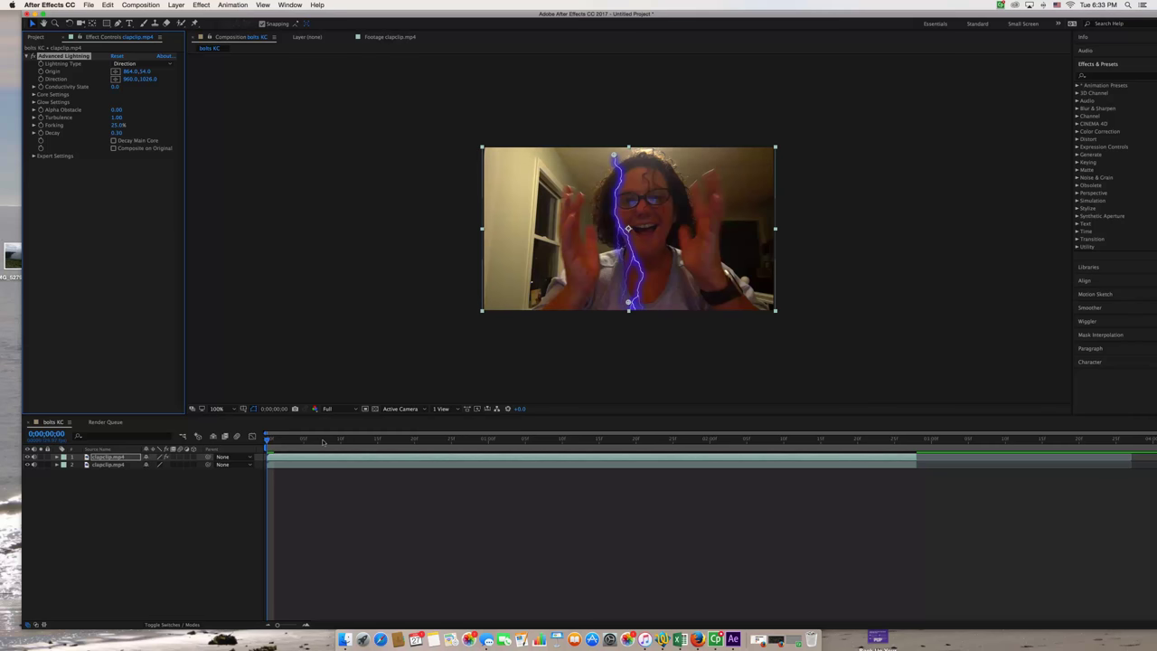
- Preview the composition to see the Direction-type lightning bolt
key("space")
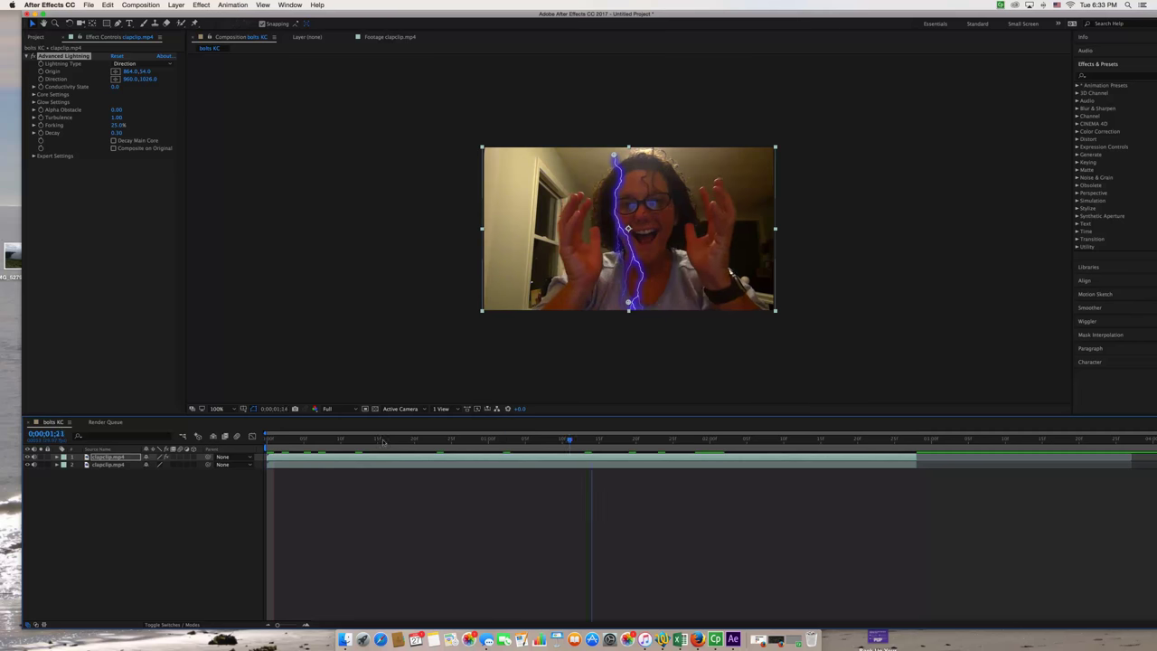
key("space")
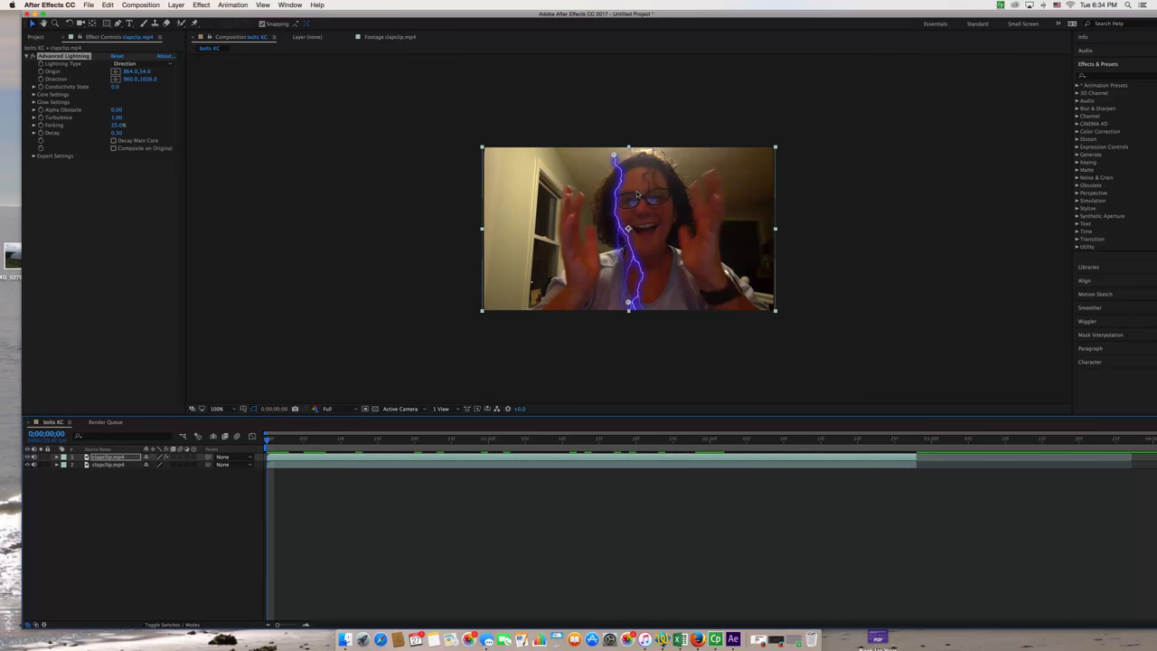
- Pick Strike in the Advanced Lightning's Lightning Type dropdown
left_click(170, 64)
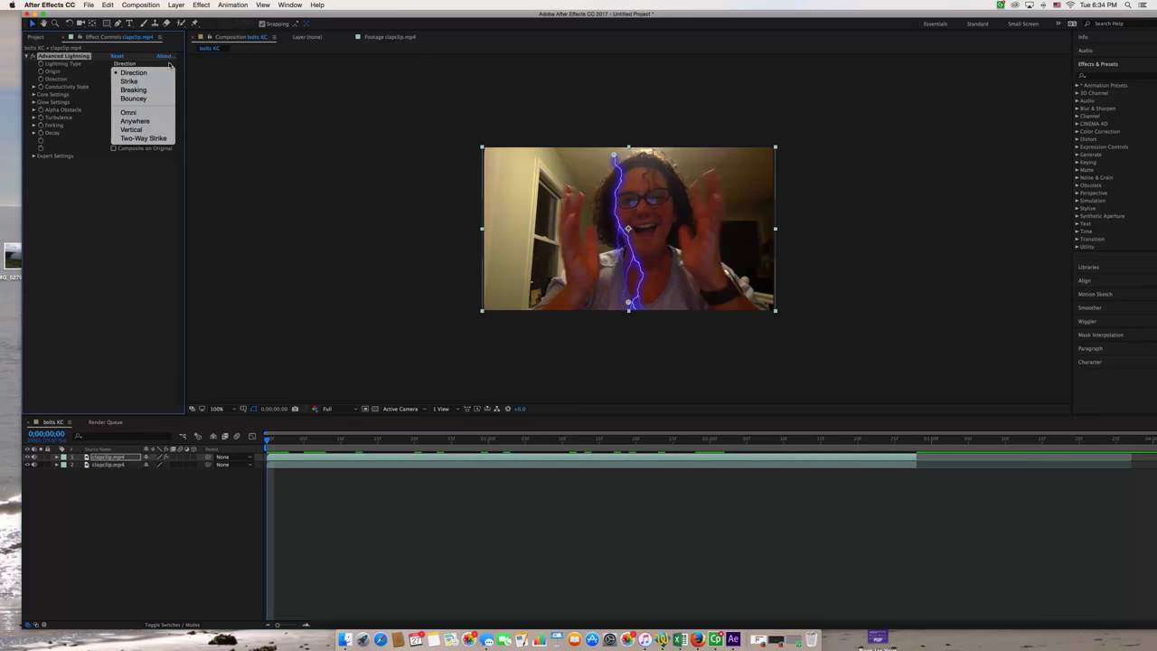
left_click(157, 81)
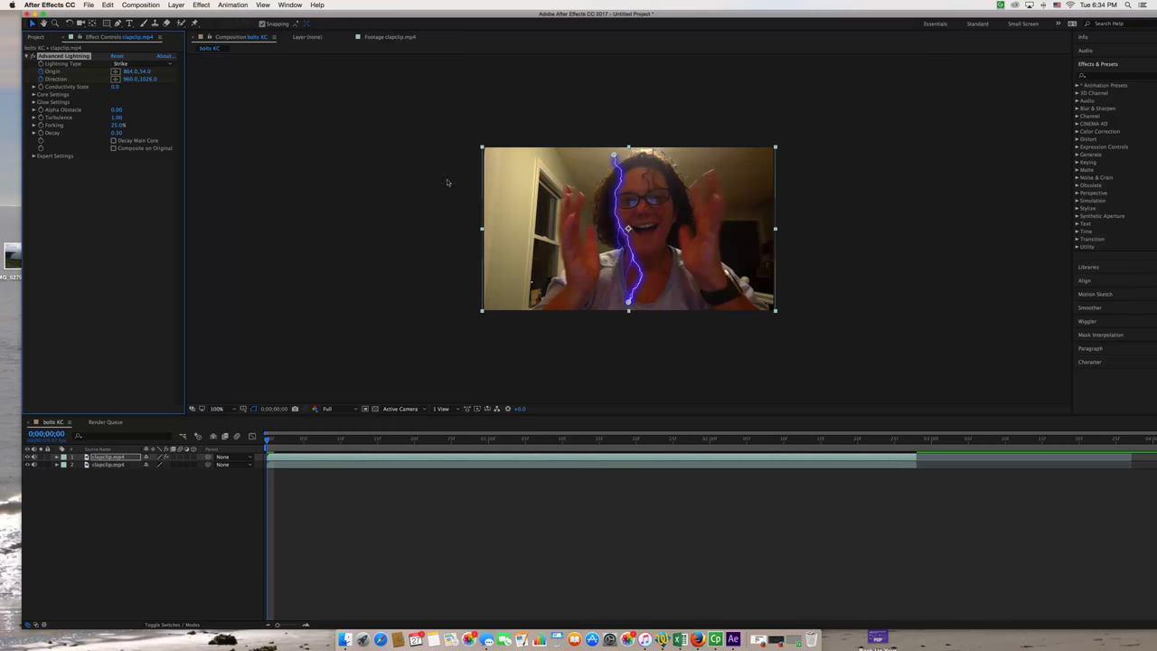
- Place the bolt's Origin on the left hand and its end on the right hand in the early frames
left_click_drag(613, 154, 586, 255)
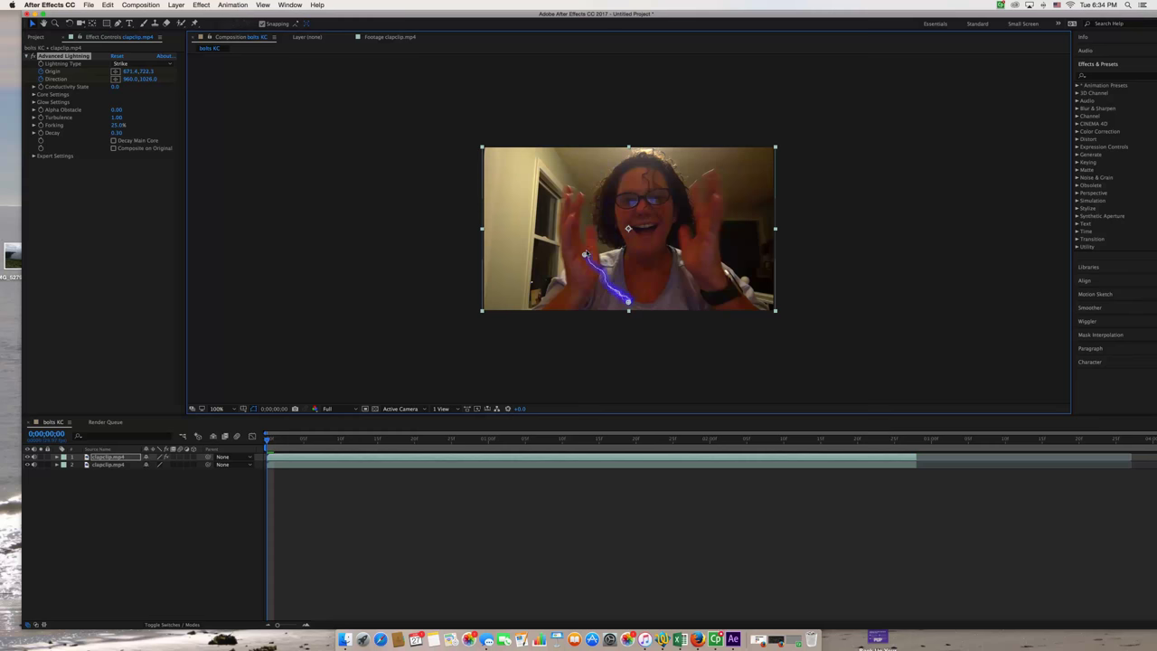
left_click_drag(629, 302, 698, 242)
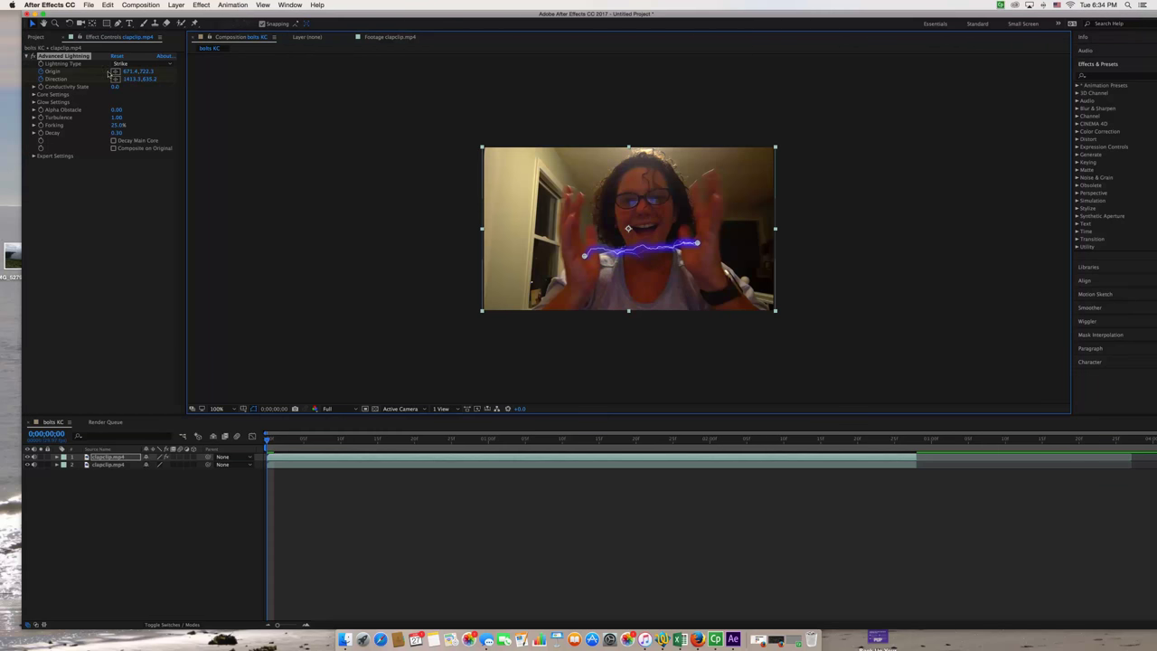
left_click_drag(268, 441, 282, 442)
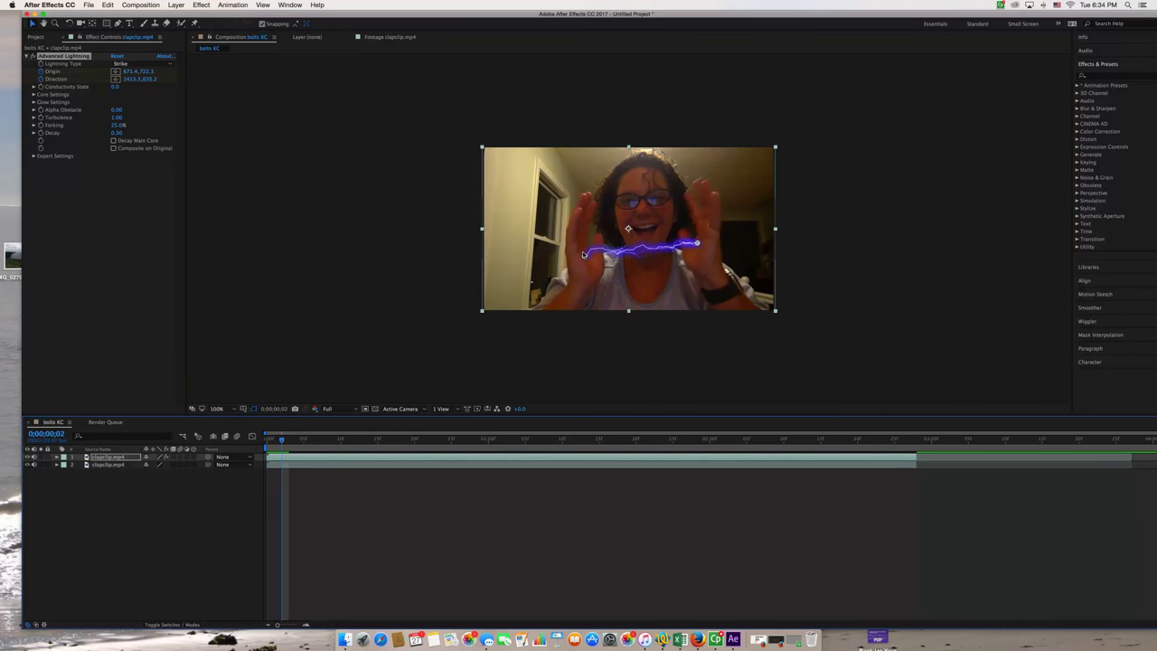
left_click_drag(583, 255, 592, 257)
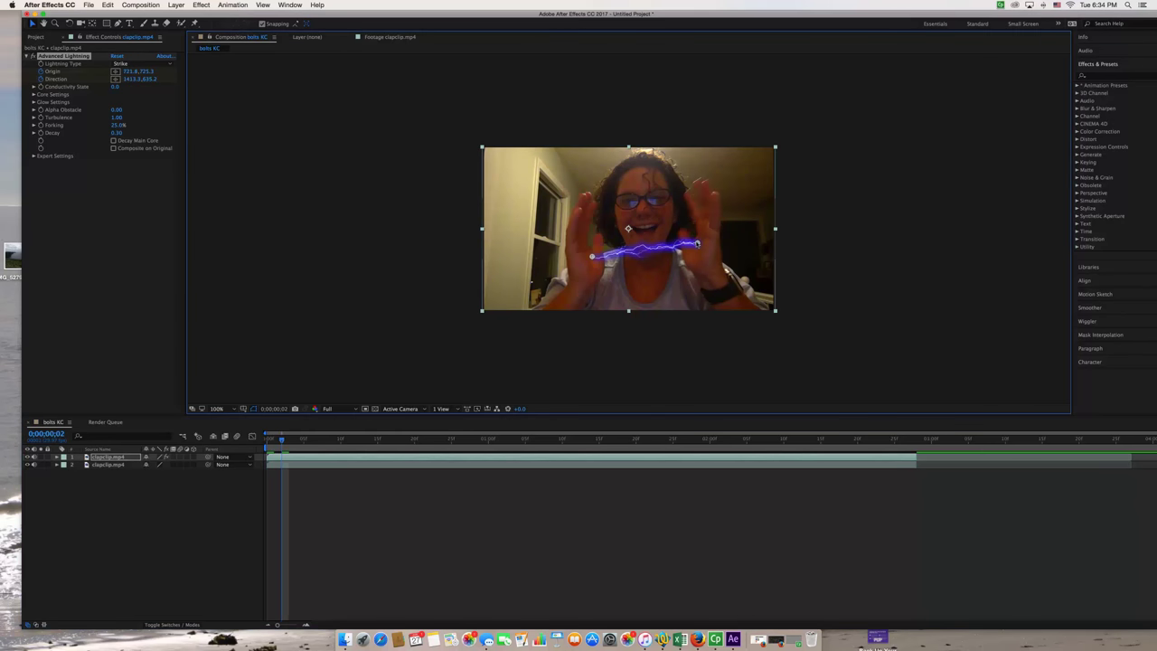
left_click_drag(697, 242, 693, 242)
left_click_drag(281, 439, 348, 440)
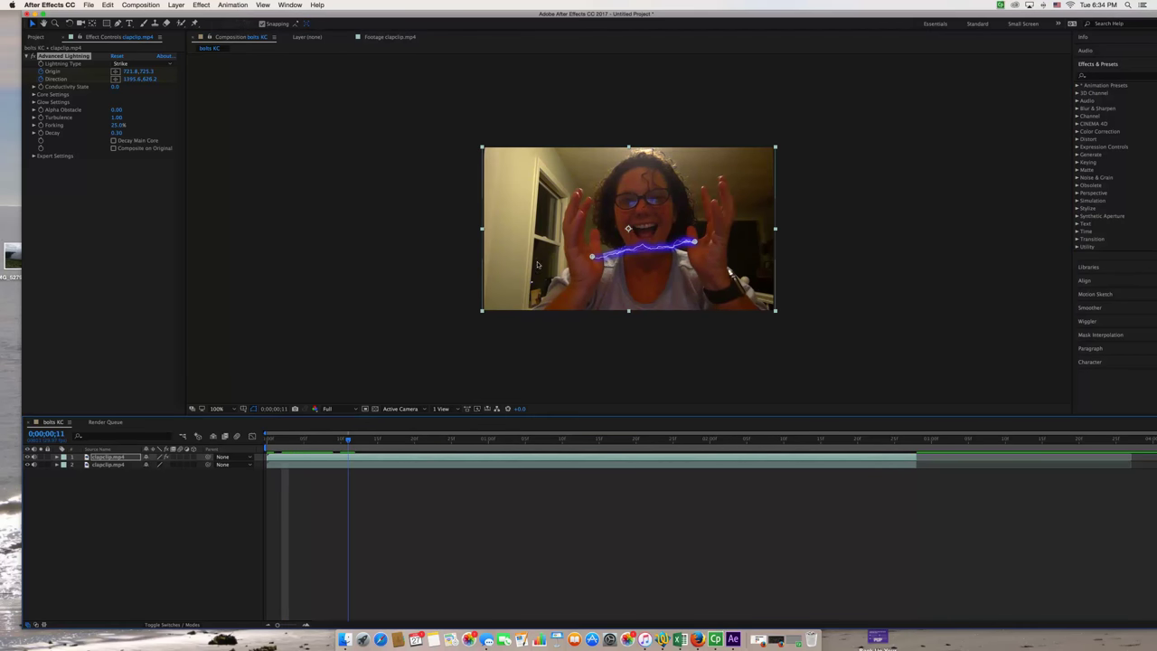
left_click_drag(590, 257, 584, 249)
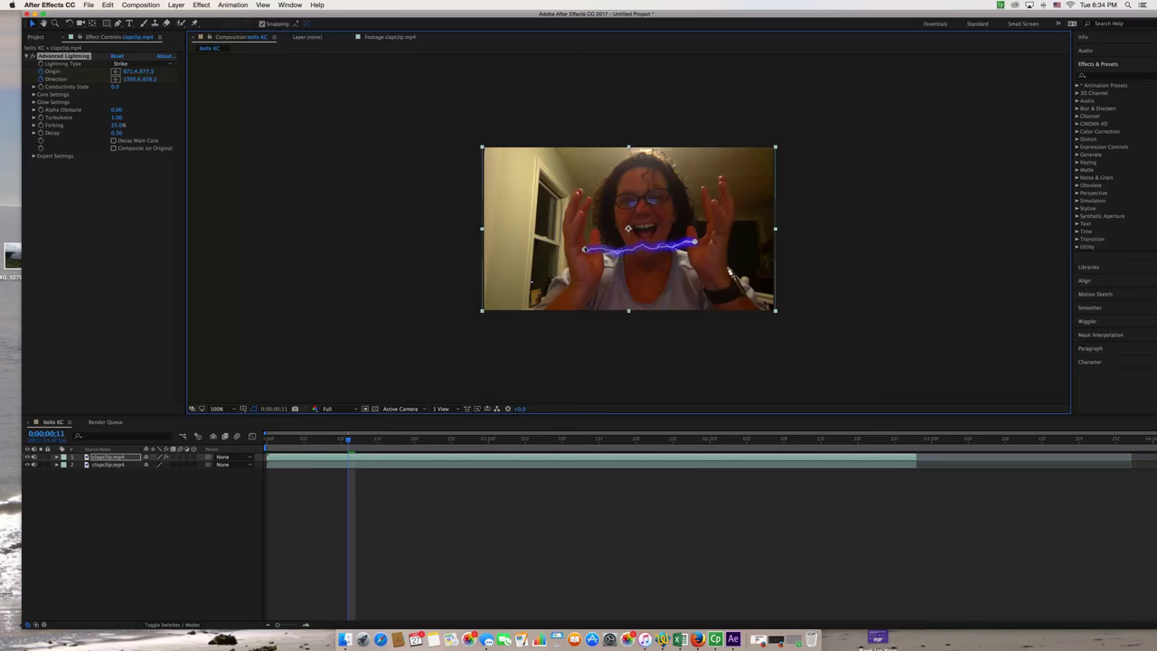
left_click_drag(696, 242, 707, 243)
- Readjust the bolt's Origin and end onto the hands around frames 0;00;00;19–0;00;00;23
left_click_drag(348, 440, 437, 442)
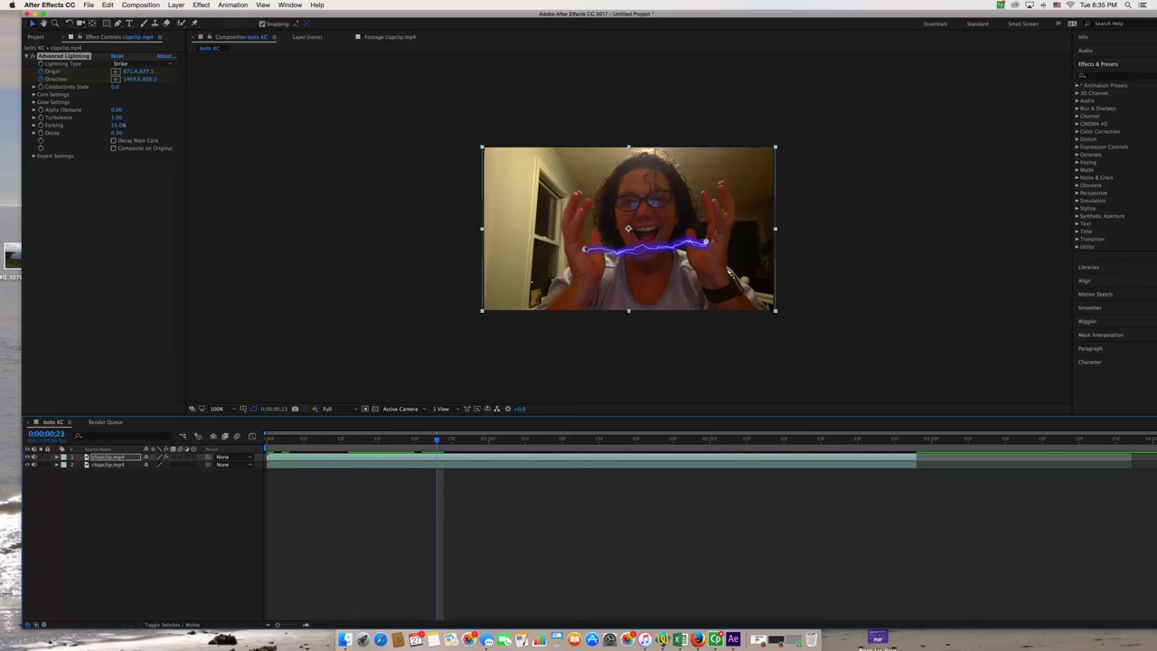
left_click(586, 250)
left_click_drag(586, 249, 592, 253)
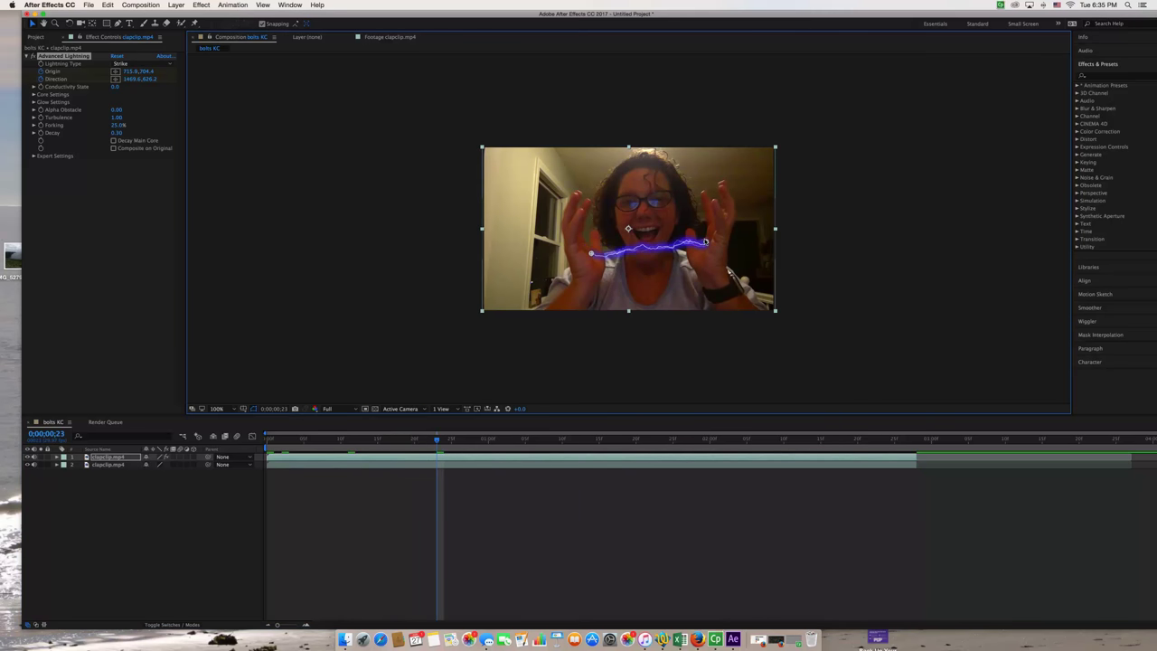
left_click_drag(707, 242, 705, 245)
key("space")
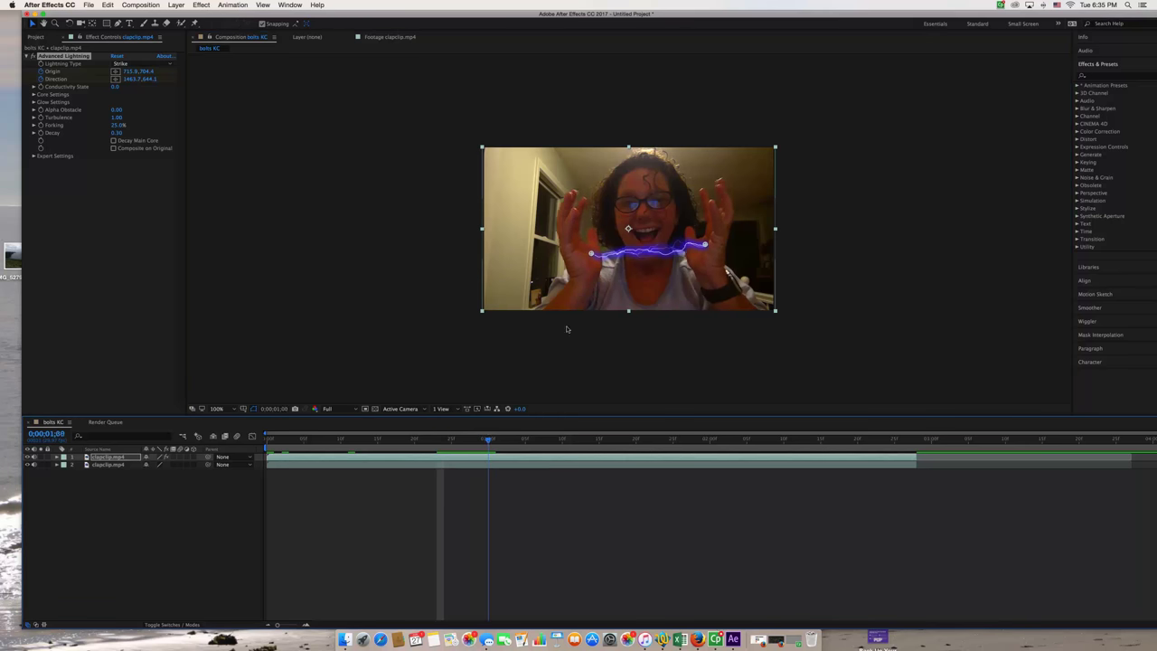
left_click_drag(591, 253, 585, 254)
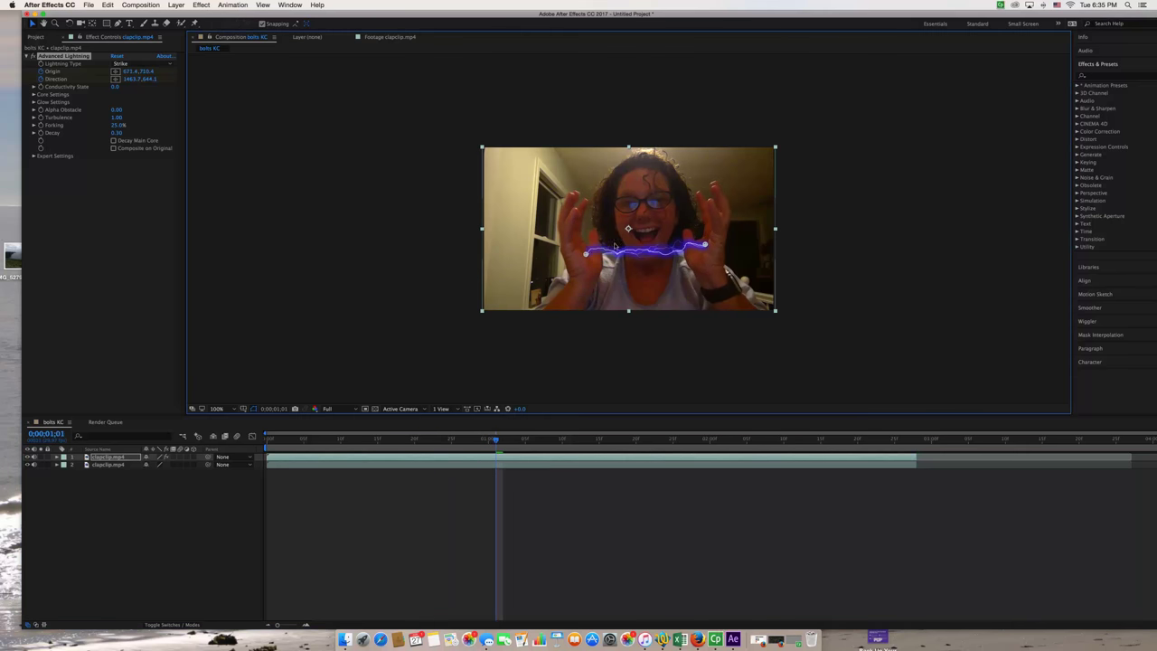
left_click_drag(705, 244, 703, 243)
- Preview the bolt and realign its Origin and Direction onto the hands through frame 0;00;01;15
left_click(494, 449)
key("space")
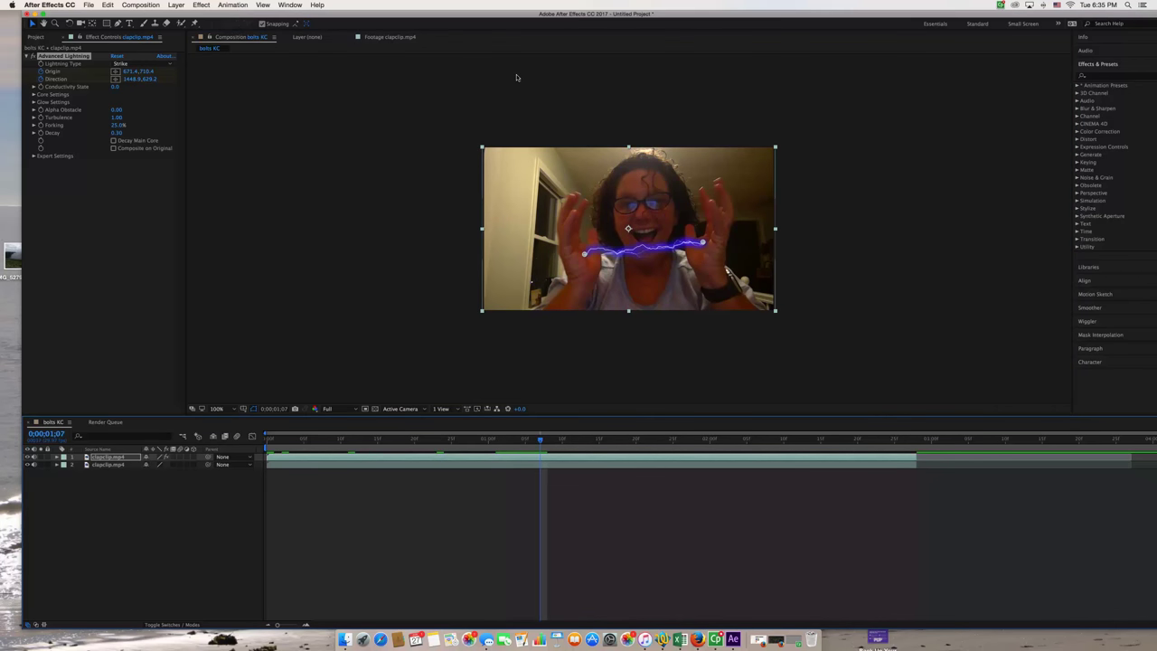
left_click_drag(583, 254, 582, 250)
left_click_drag(703, 242, 706, 243)
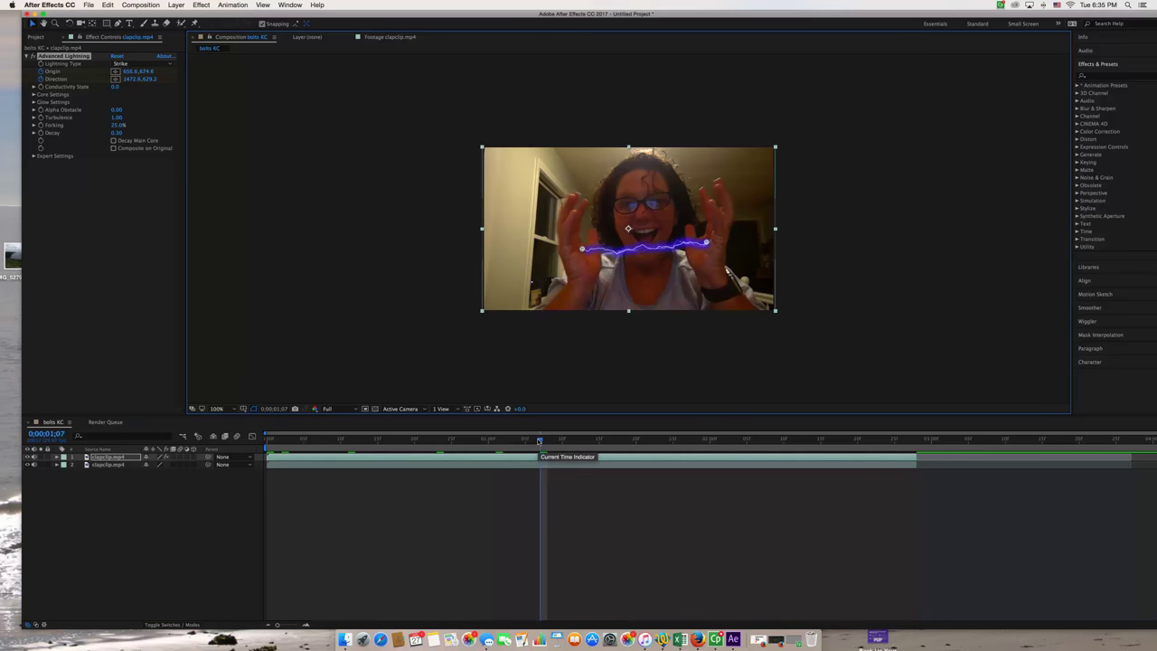
left_click_drag(541, 441, 603, 312)
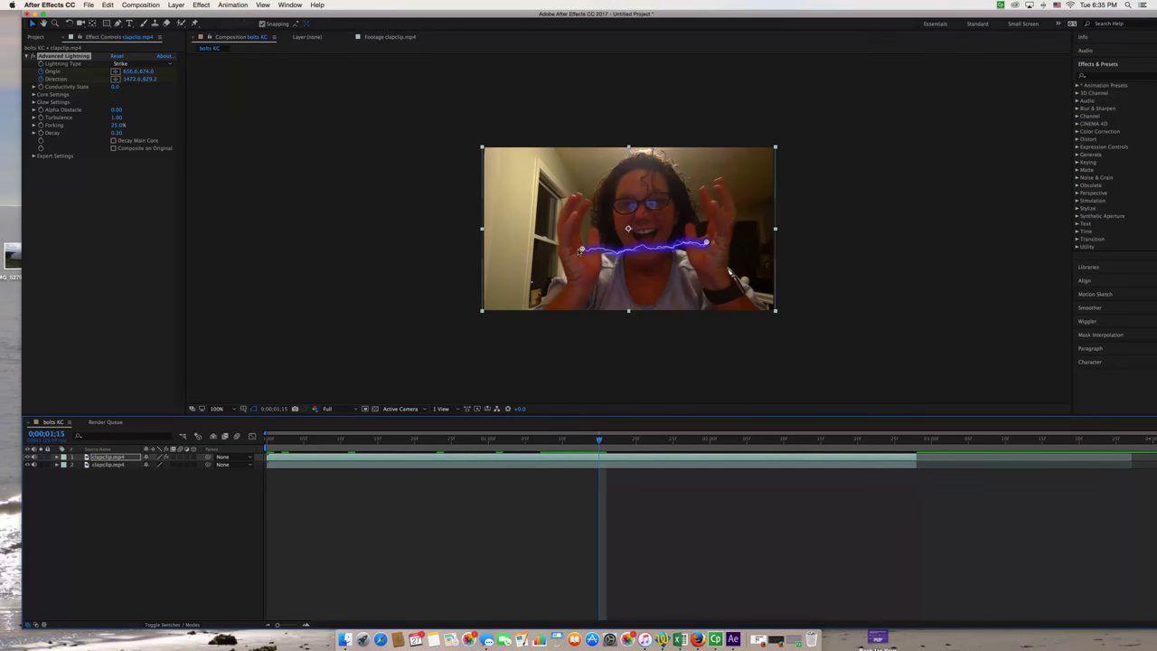
left_click_drag(581, 250, 582, 254)
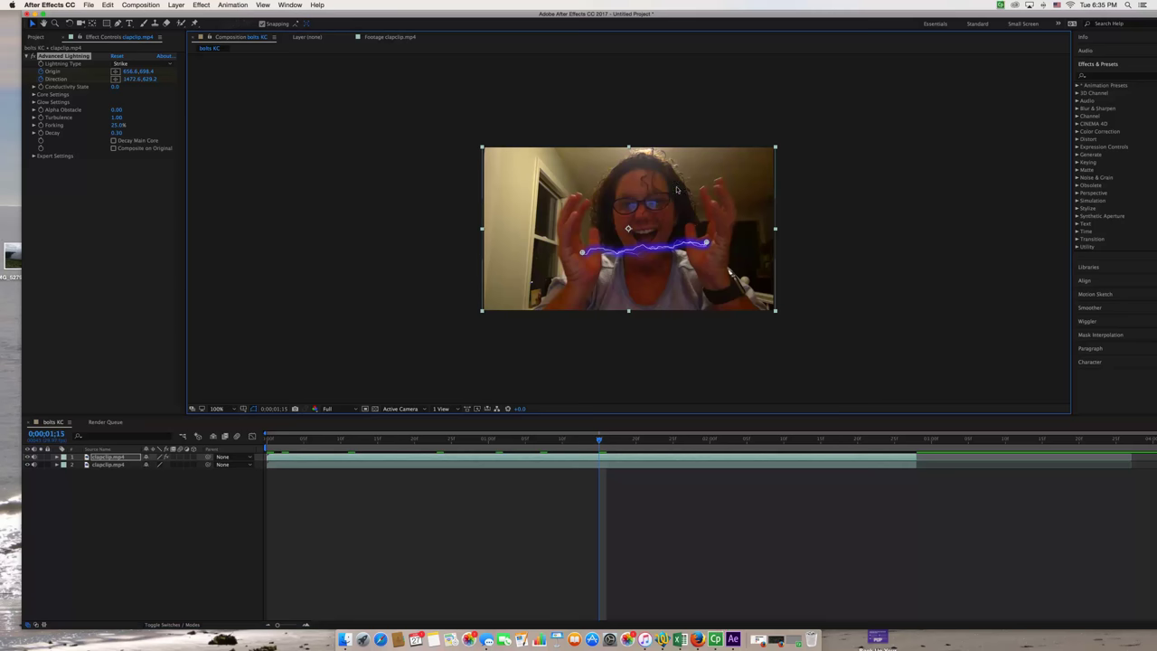
left_click_drag(706, 243, 709, 242)
- Keep both bolt ends on the hands up to 0;00;02;04, Origin 647.7,698.4 and Direction 1508.1,647.1
left_click_drag(600, 440, 681, 443)
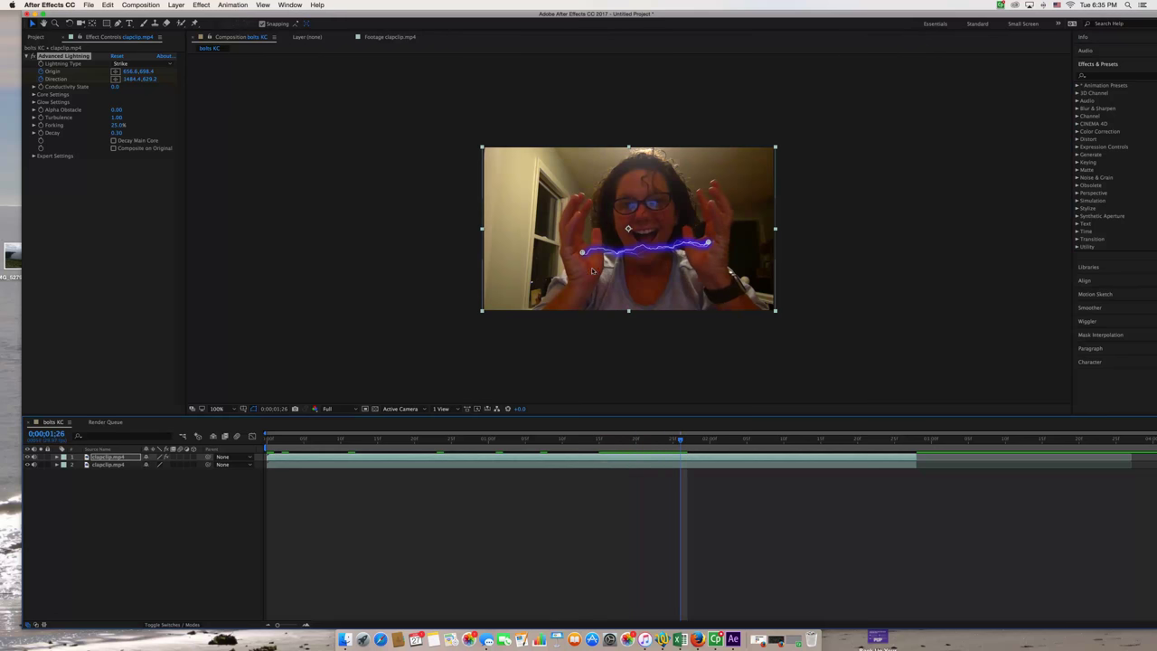
left_click_drag(581, 252, 584, 251)
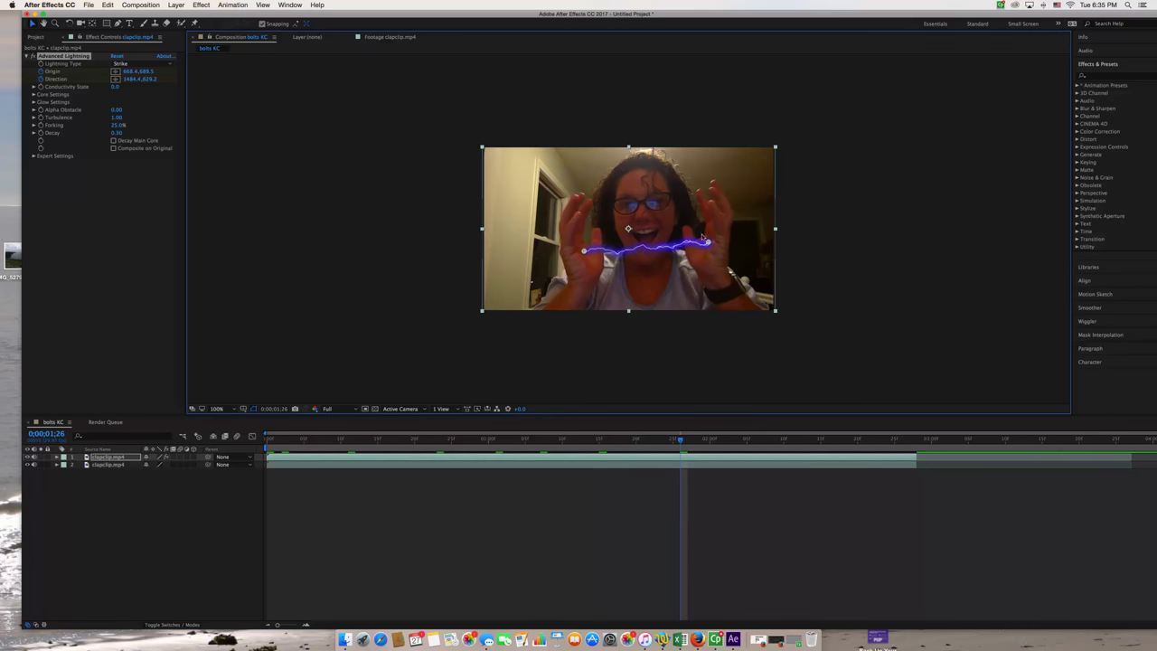
left_click_drag(710, 242, 707, 245)
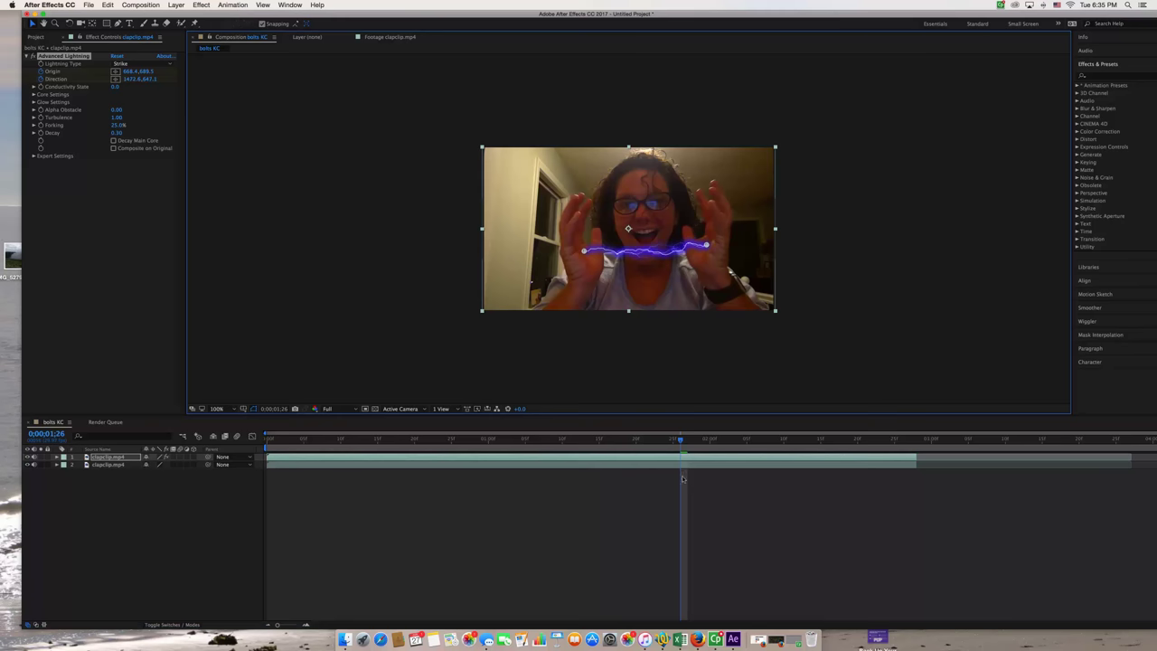
left_click_drag(691, 441, 741, 440)
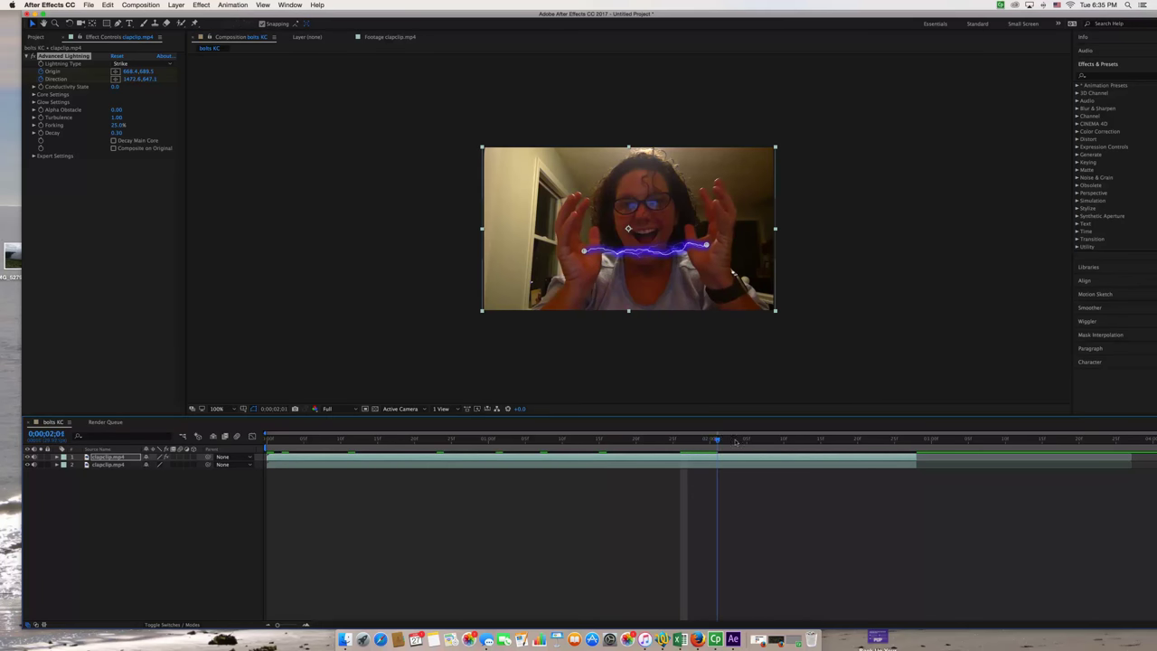
left_click_drag(584, 251, 580, 252)
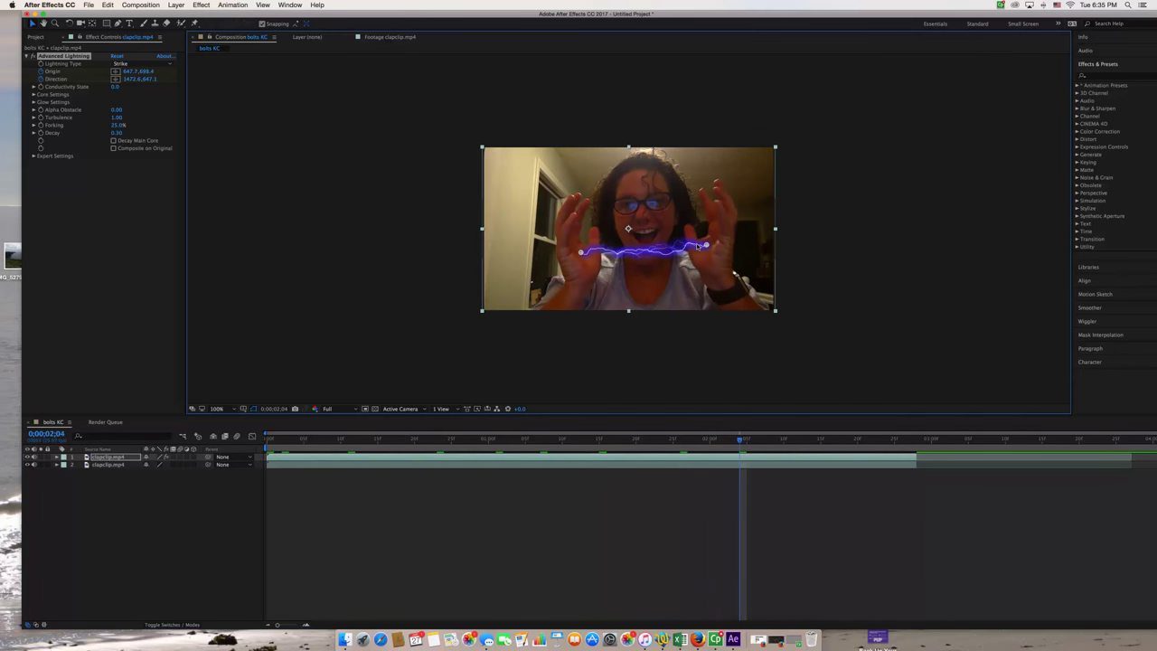
left_click_drag(708, 244, 714, 244)
- Preview, then readjust the bolt's Origin and Direction over the next few frames past 0;00;02;04
key("space")
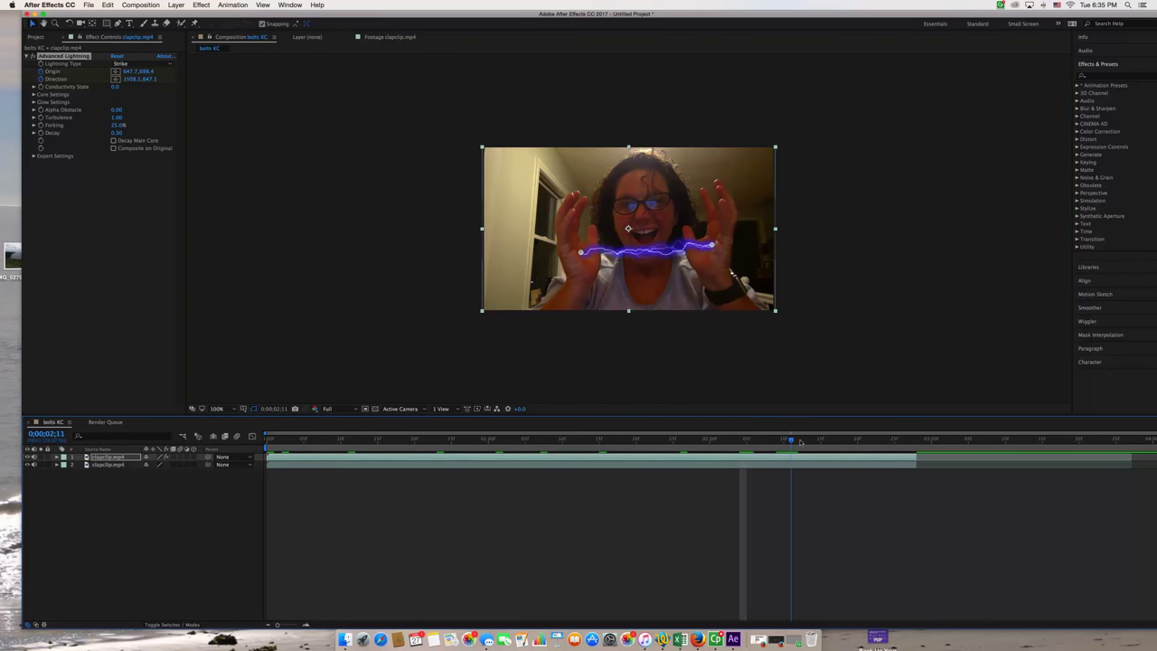
left_click_drag(582, 252, 590, 249)
left_click_drag(712, 244, 713, 238)
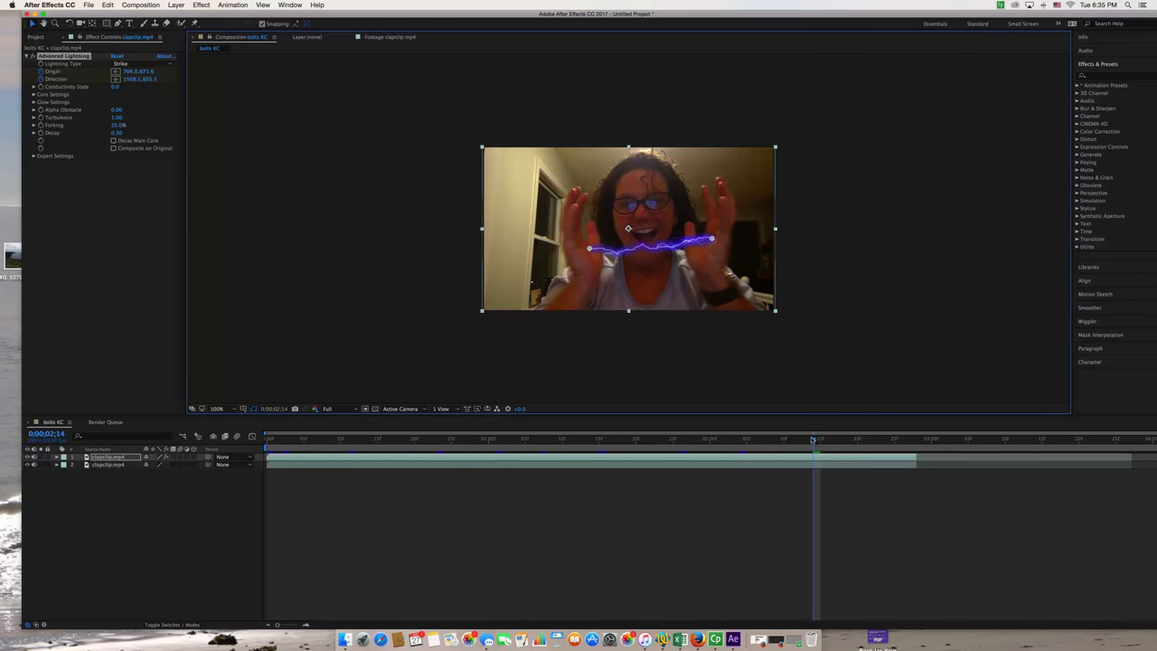
left_click_drag(814, 440, 820, 439)
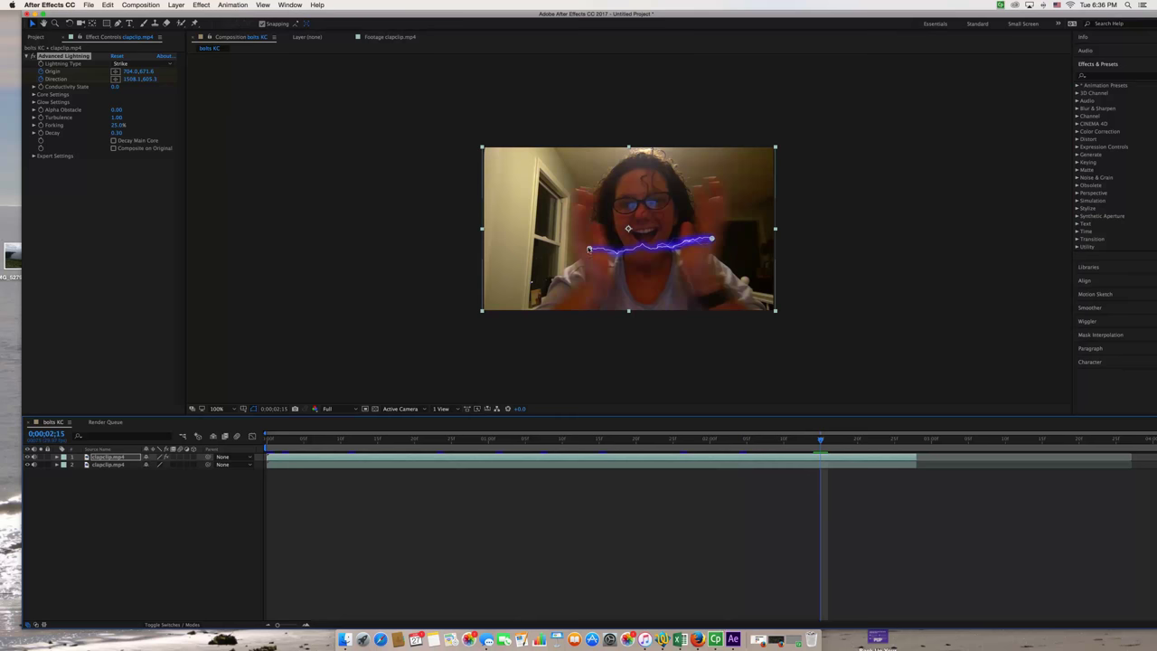
left_click_drag(589, 248, 597, 247)
left_click_drag(713, 238, 697, 238)
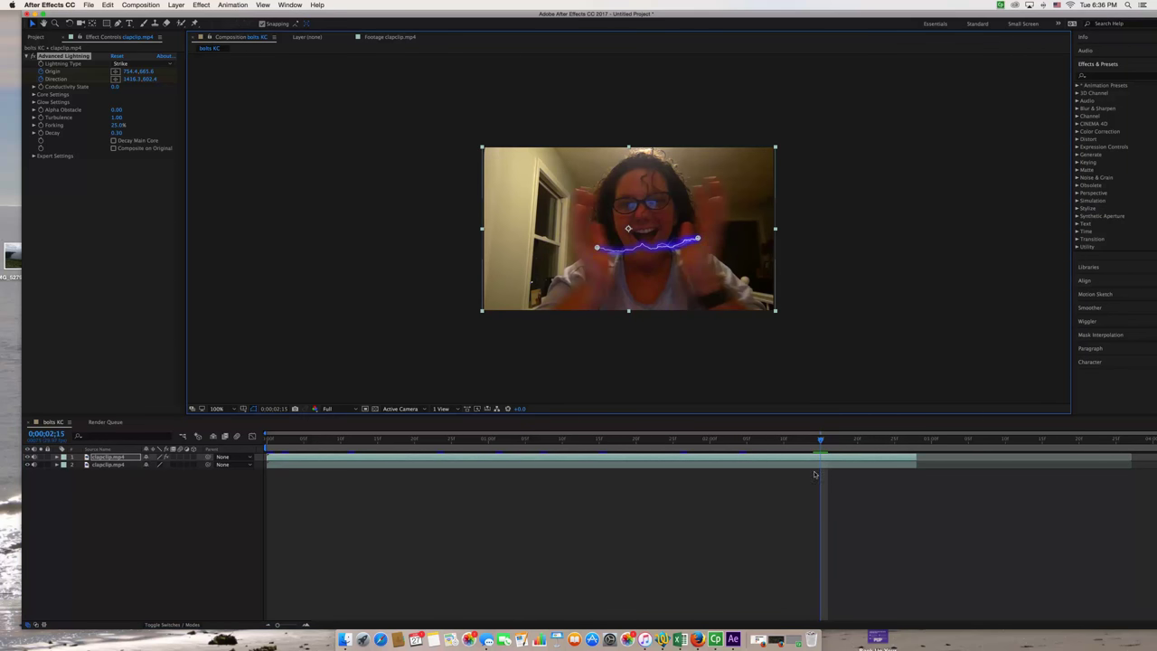
left_click_drag(820, 439, 821, 441)
left_click(598, 247)
left_click_drag(686, 242, 694, 239)
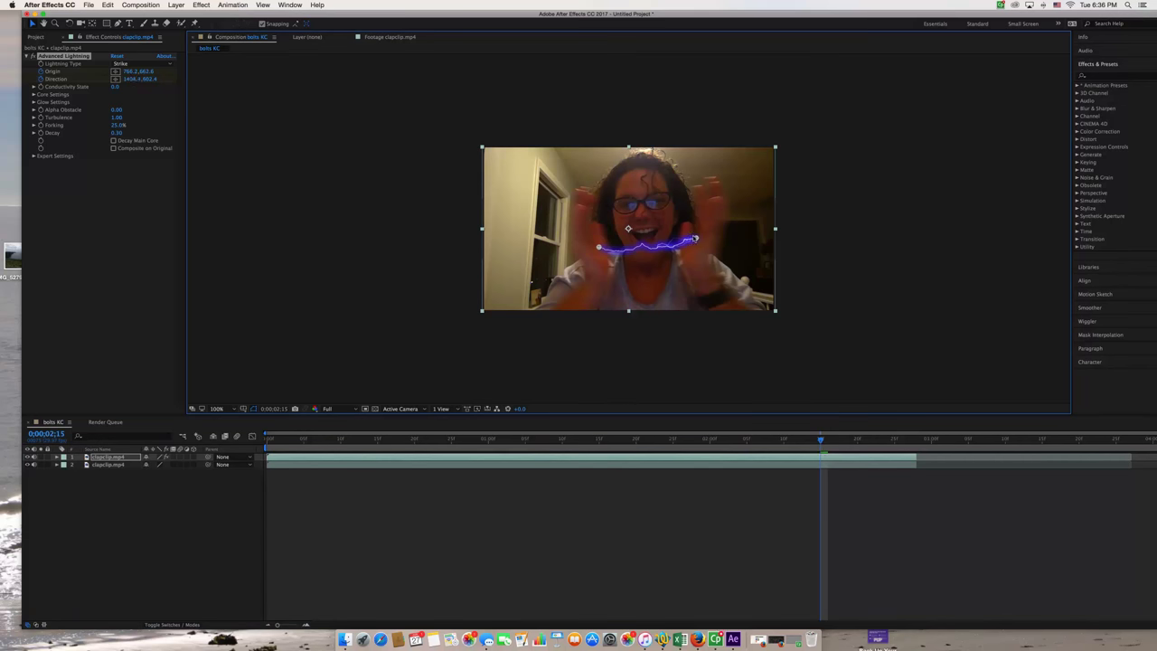
- Pull both bolt ends inward frame by frame as the hands close, through 0;00;02;17
left_click(826, 441)
left_click_drag(597, 248, 614, 240)
left_click_drag(694, 239, 676, 231)
left_click_drag(826, 440, 829, 439)
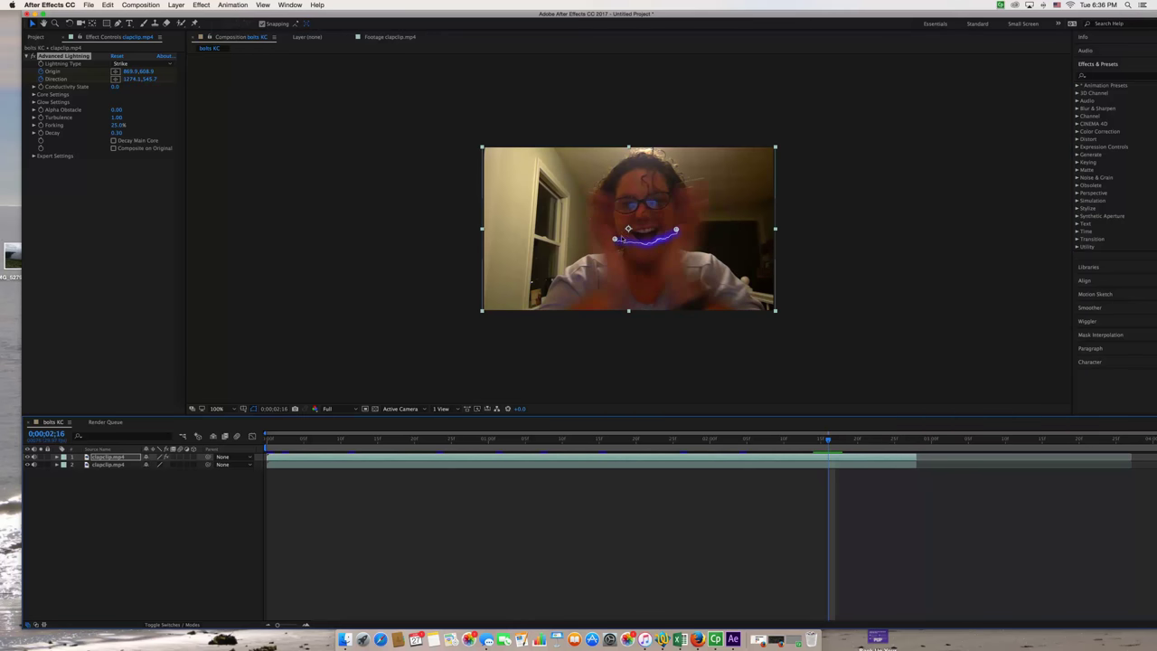
left_click_drag(615, 238, 671, 231)
left_click(836, 440)
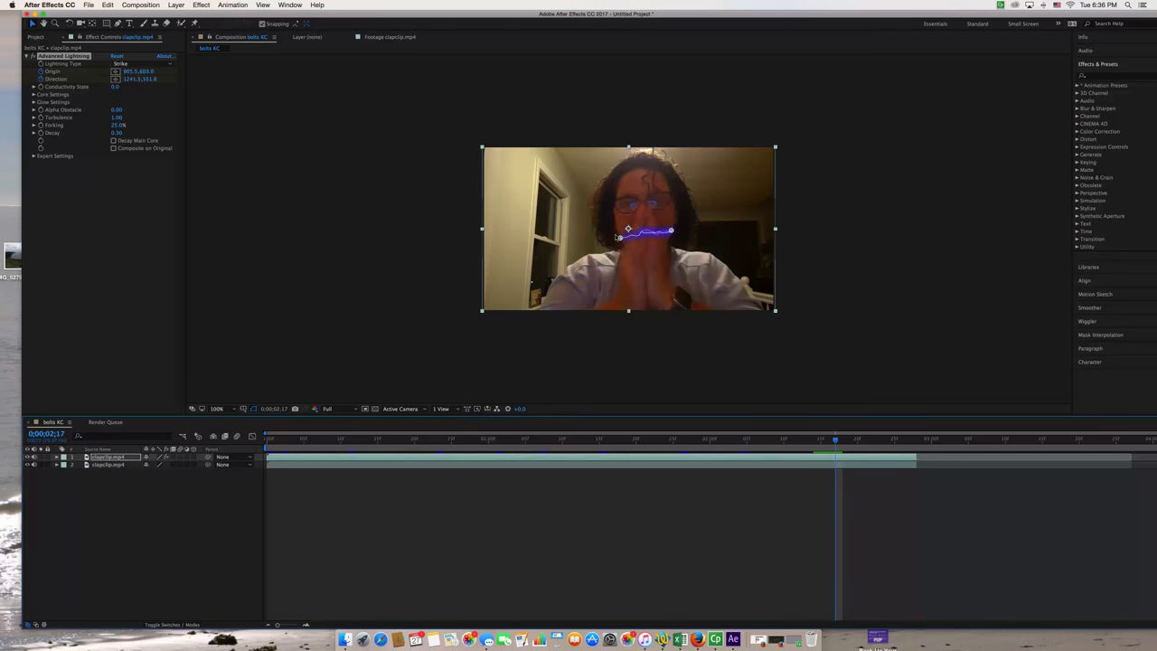
left_click_drag(617, 237, 649, 236)
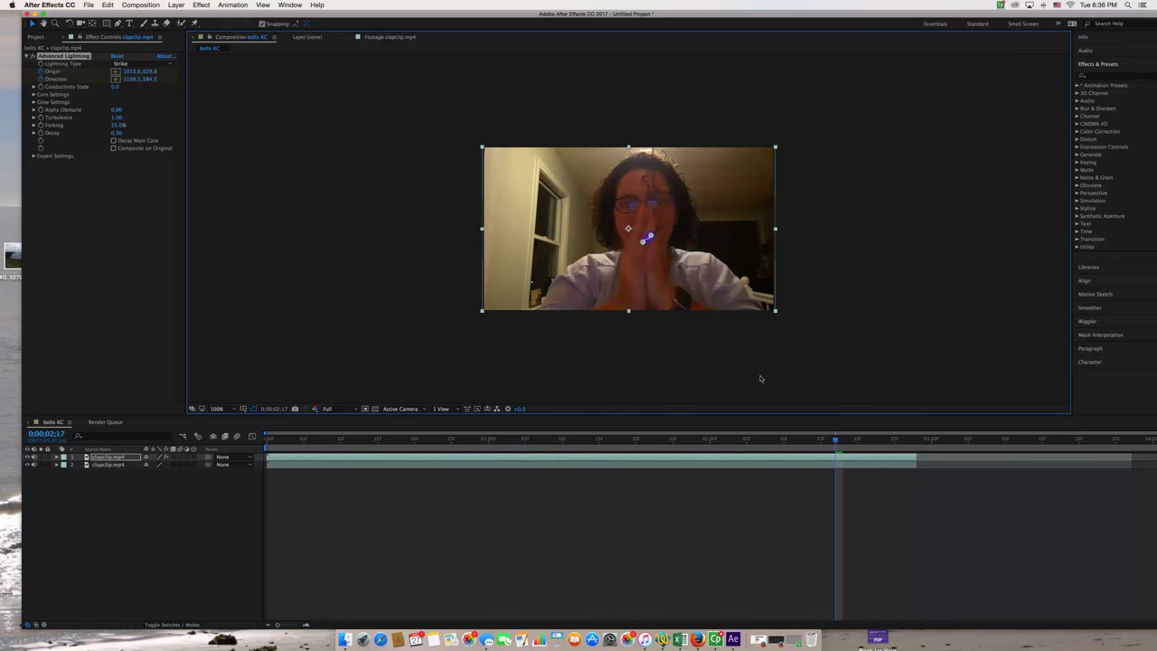
left_click(842, 441)
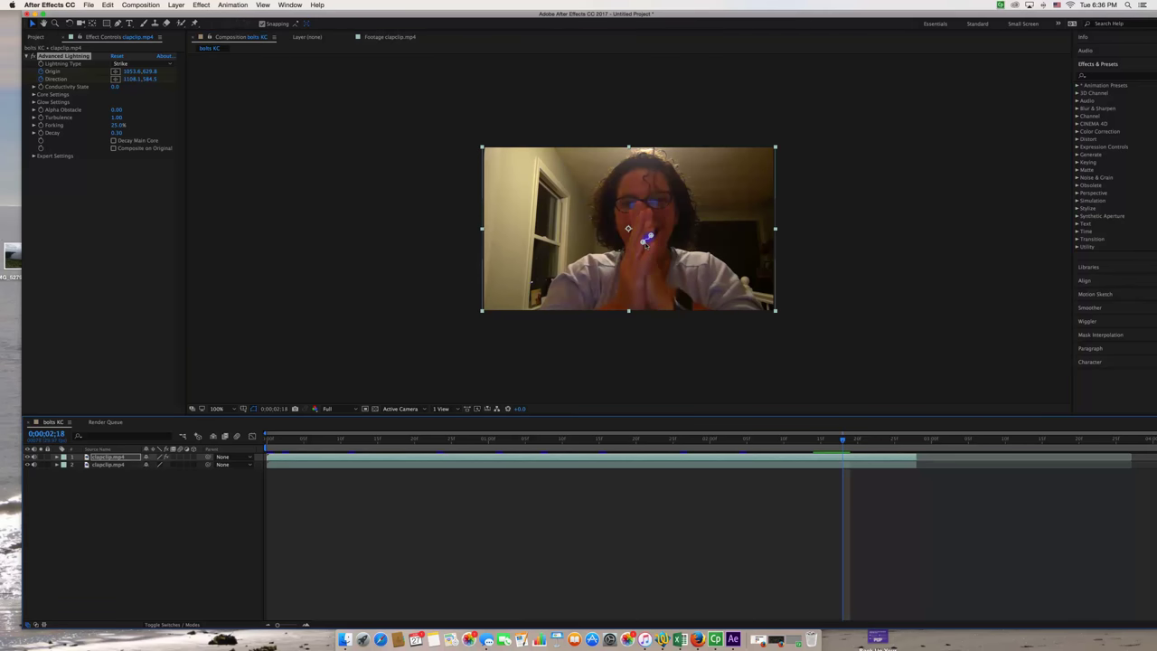
- Fit the composition in the viewer and shorten the bolt where the hands meet
key("comma")
key("comma")
key("comma")
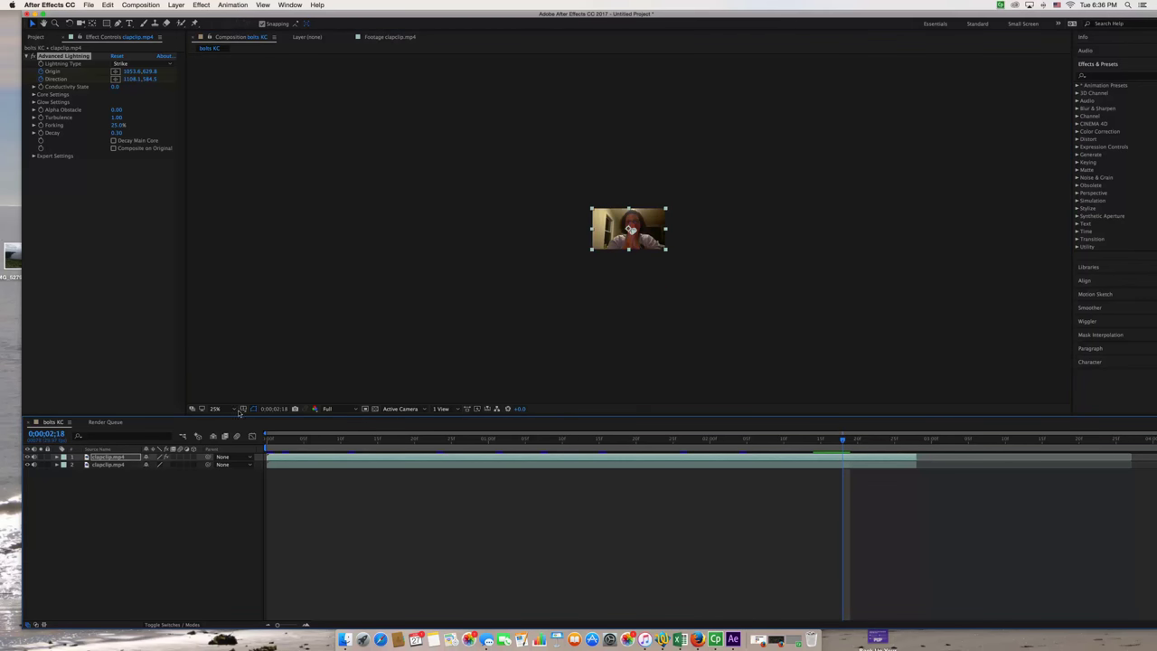
left_click(219, 408)
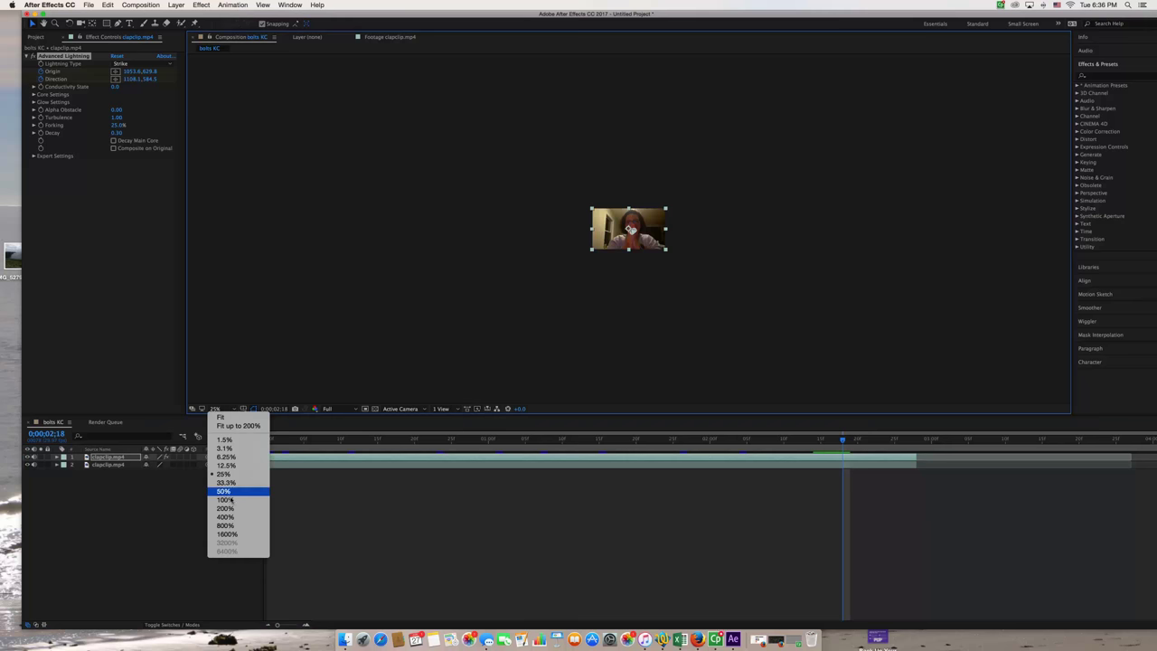
left_click(225, 417)
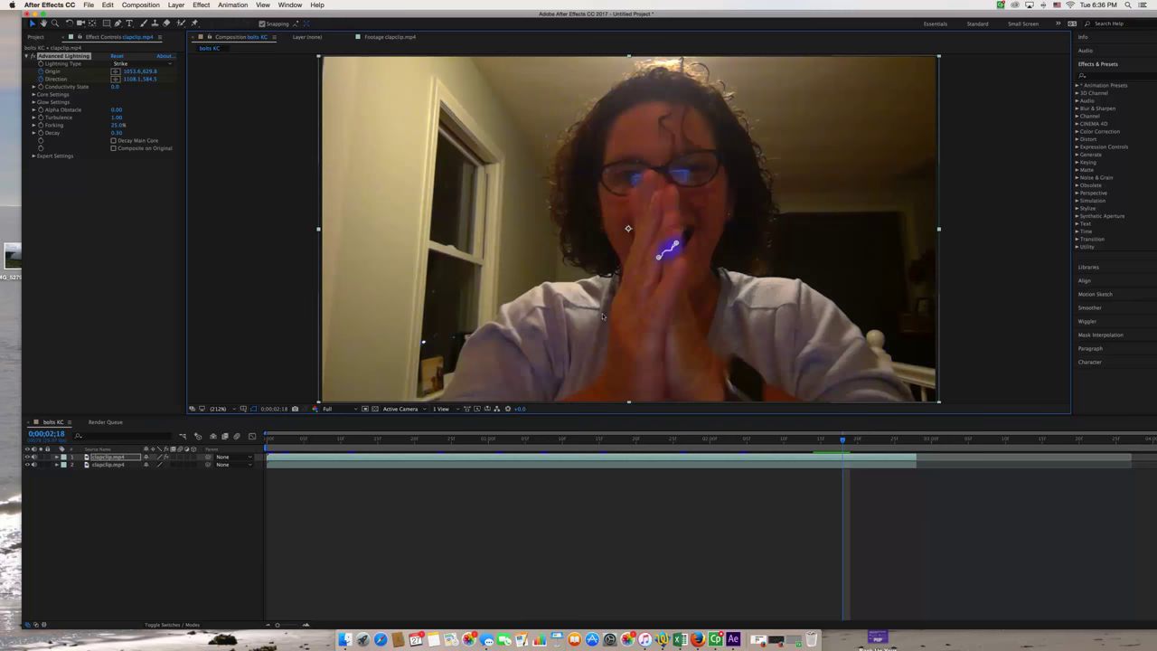
left_click_drag(674, 244, 665, 249)
- Preview the full lightning animation, return to the first frame, and open the Render Queue
left_click(645, 431)
key("space")
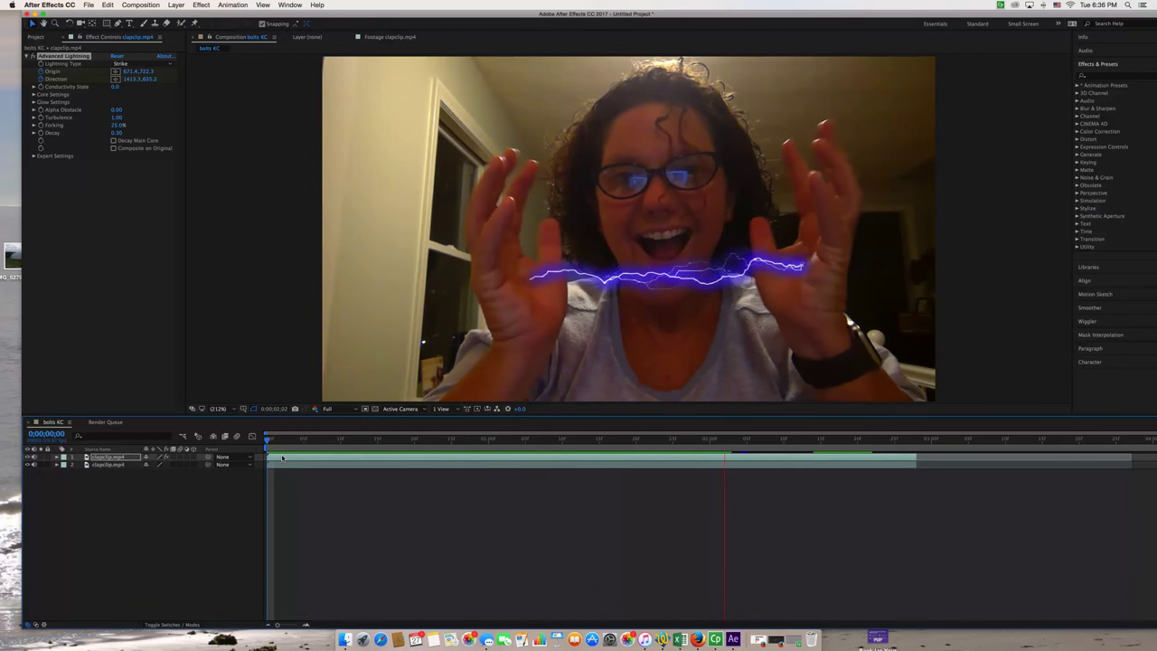
key("space")
key("space")
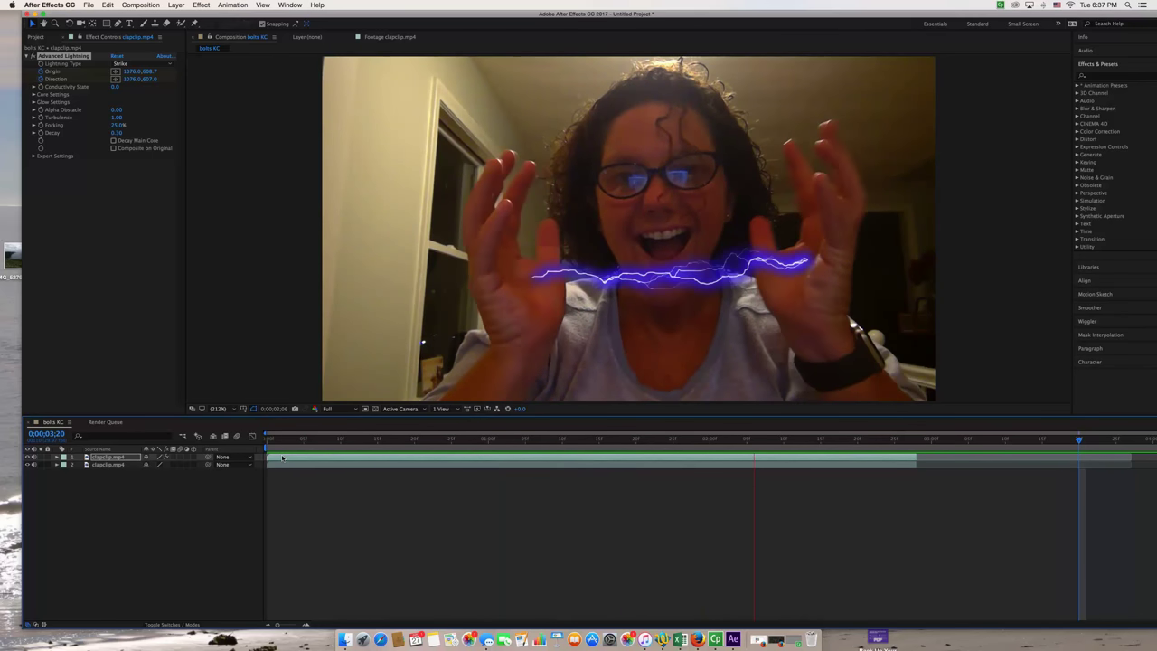
key("space")
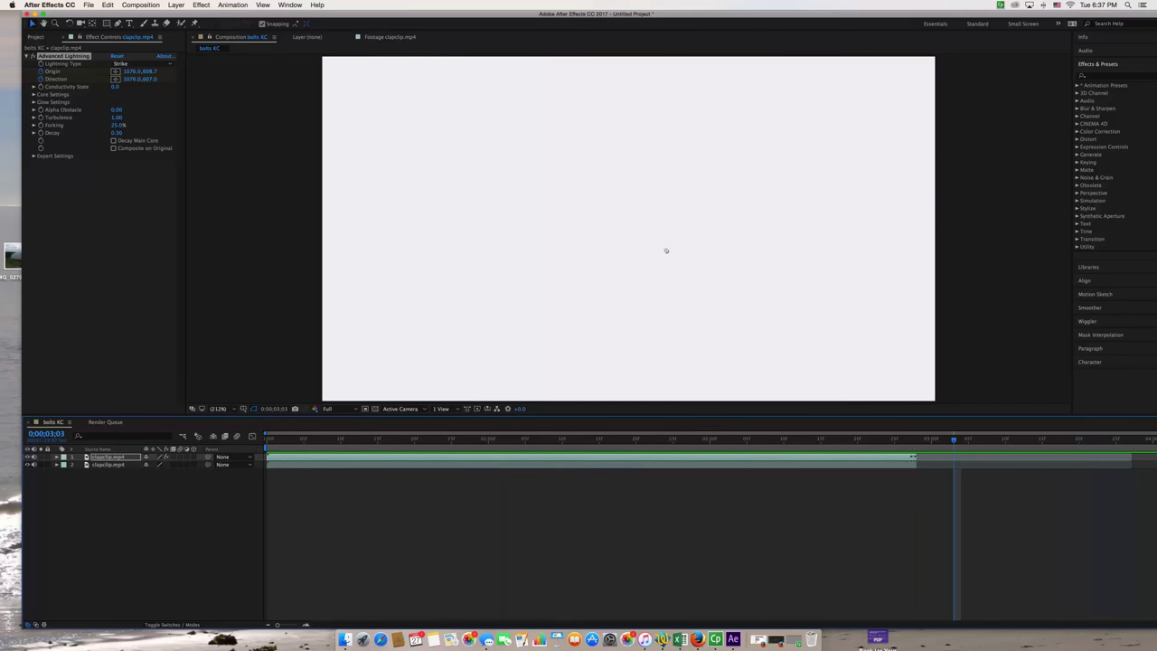
left_click_drag(955, 439, 267, 434)
key("super+alt+0")
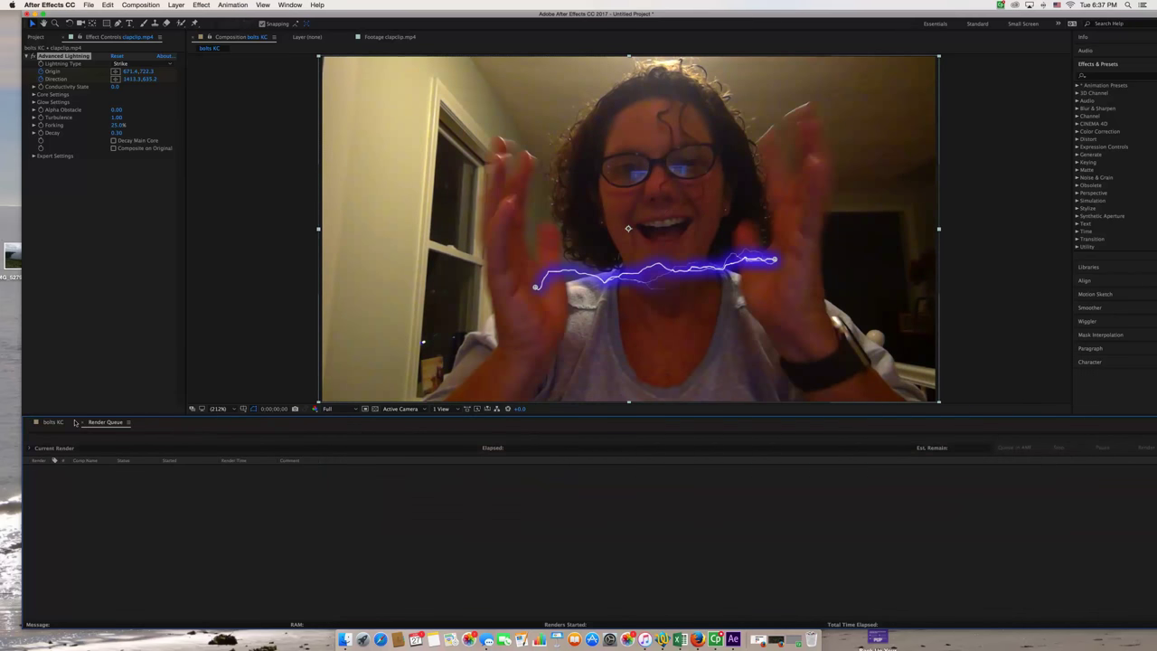
- Set the Advanced Lightning glow colour on clapclip.mp4 to magenta (C732FF)
left_click(51, 422)
left_click(287, 454)
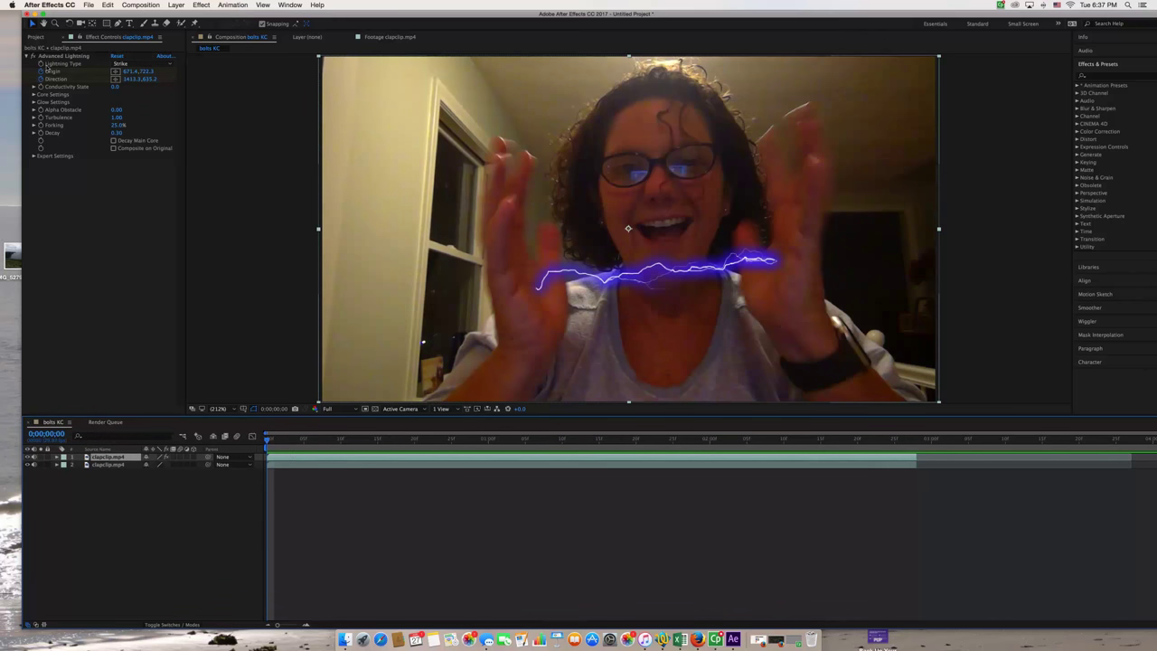
left_click(33, 102)
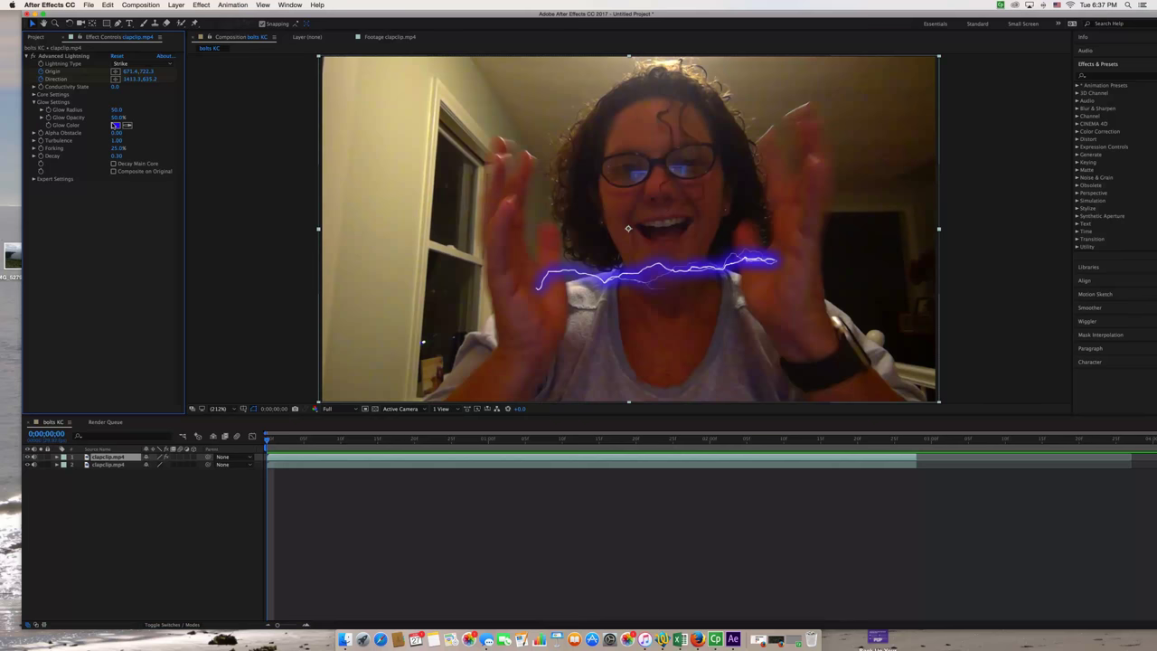
left_click(115, 125)
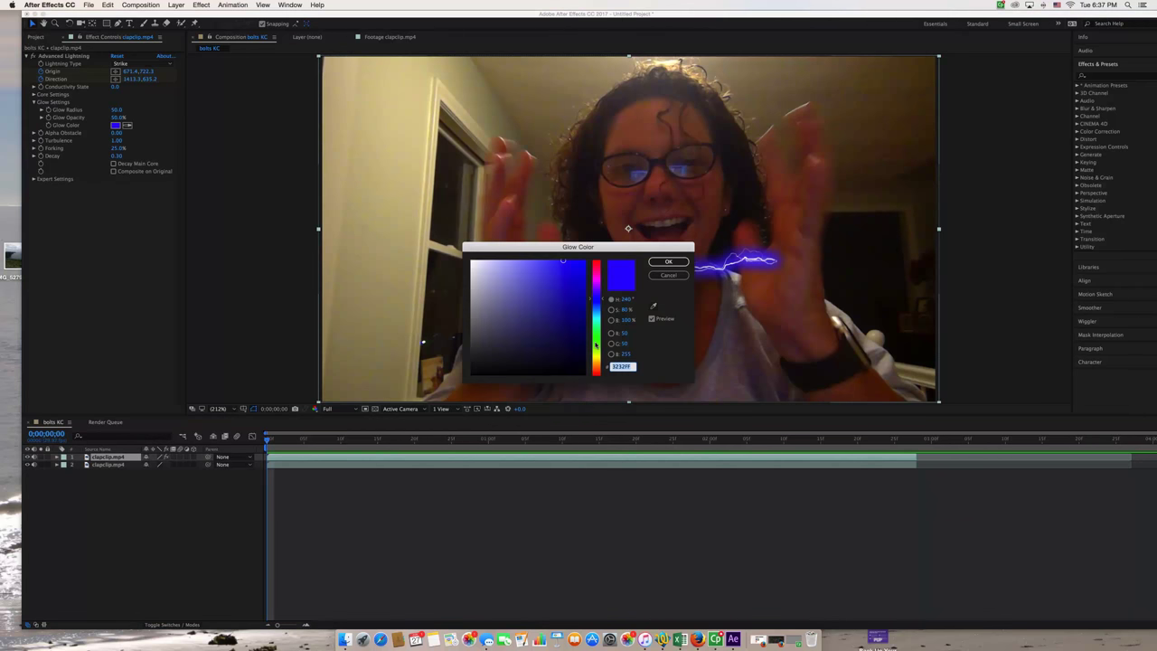
left_click(596, 345)
left_click(595, 370)
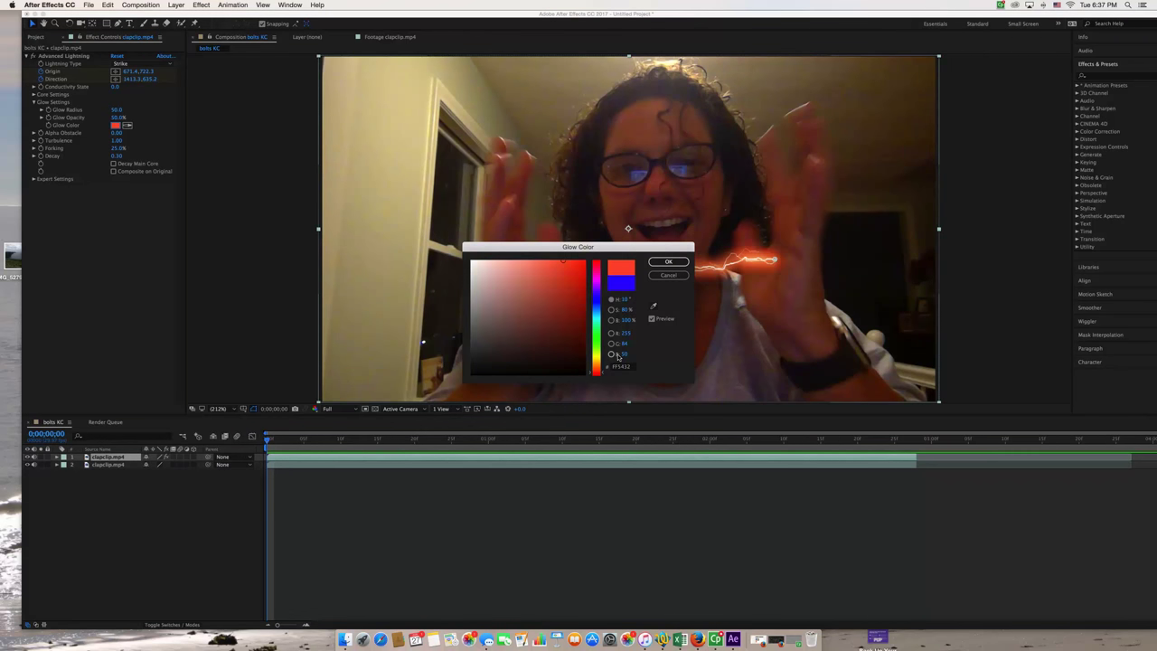
left_click(593, 285)
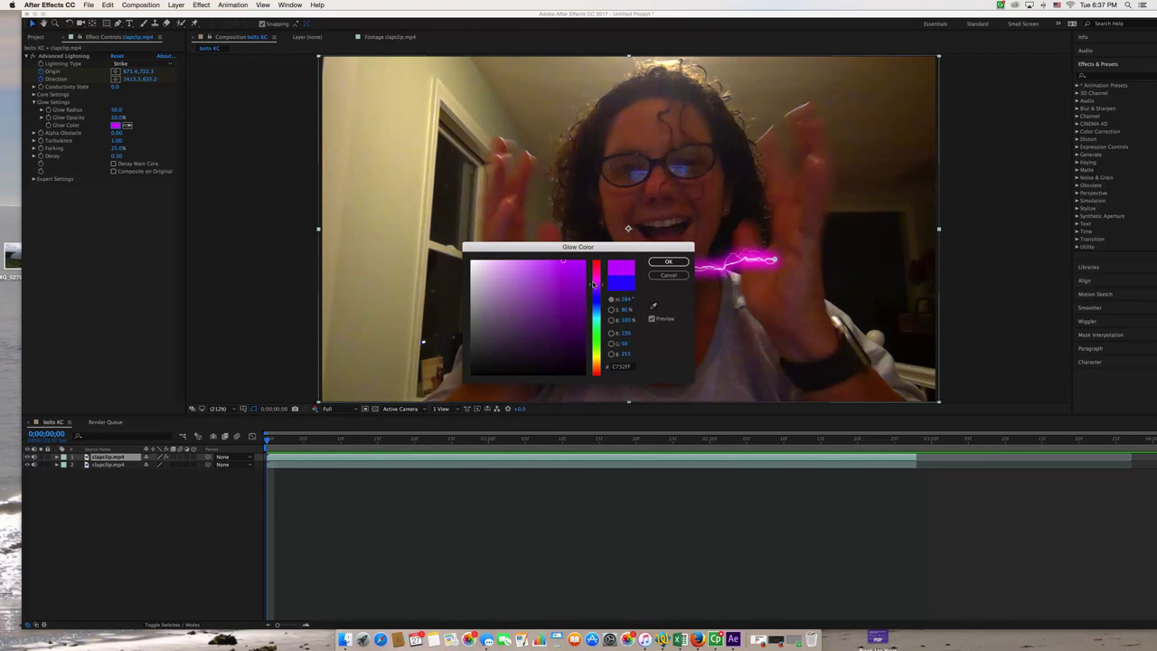
left_click(669, 262)
- Fit the whole bolts KC composition back into the viewer
key("period")
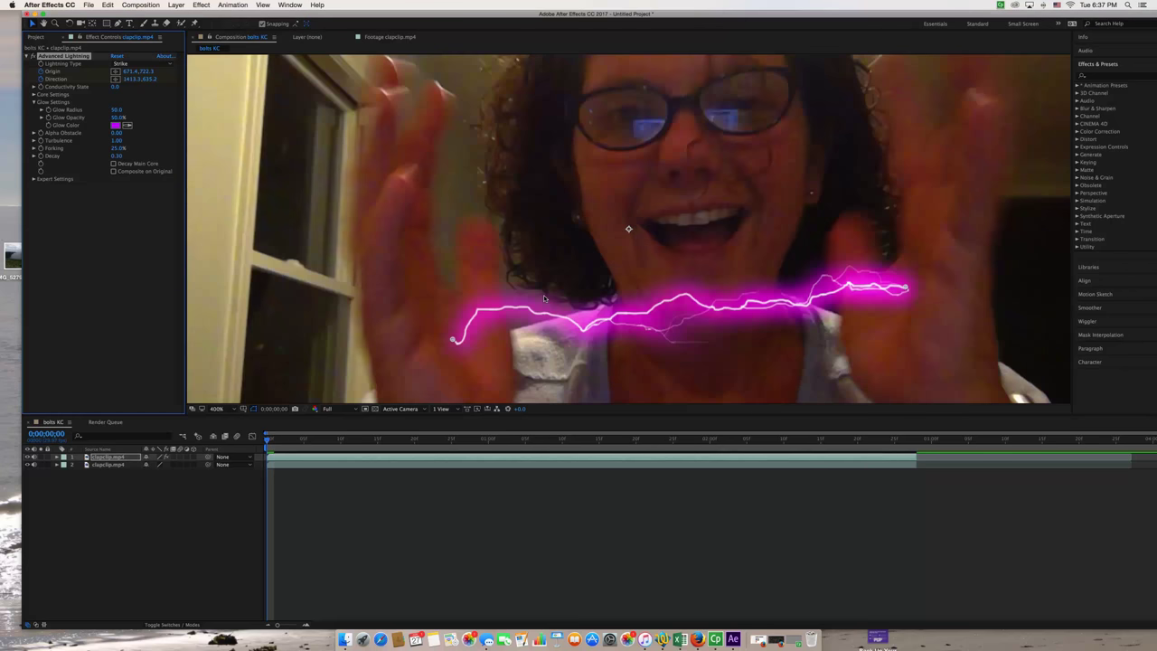
left_click(225, 409)
left_click(227, 411)
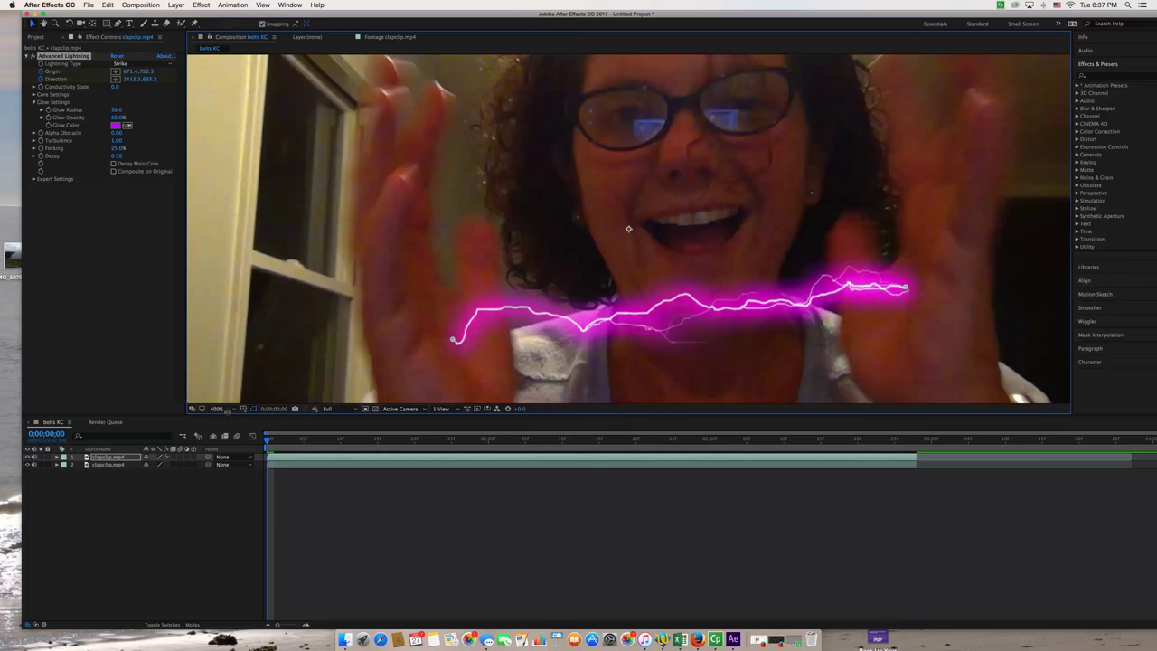
key("shift+slash")
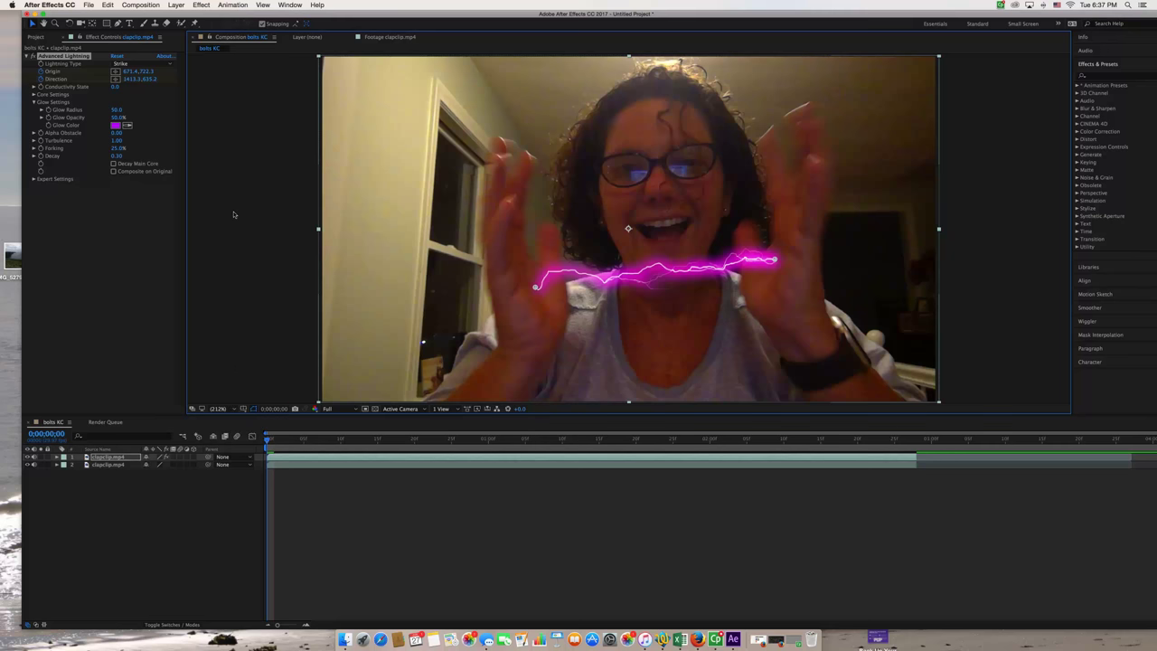
- In Effect Controls set Glow Opacity to 64.4% and raise Core Settings Forking from 25% to 98%
left_click(61, 117)
left_click(42, 117)
left_click(116, 129)
mouse_move(117, 130)
left_mouse_down()
mouse_move(148, 131)
mouse_move(70, 129)
mouse_move(139, 132)
mouse_move(127, 131)
left_mouse_up()
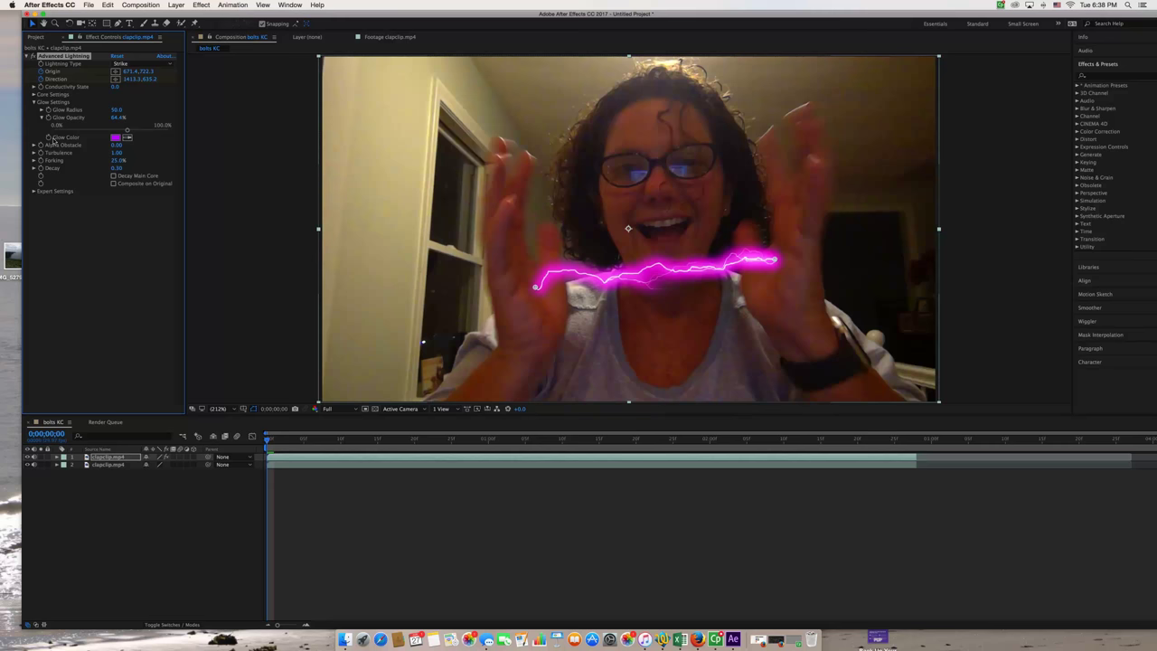
left_click(33, 94)
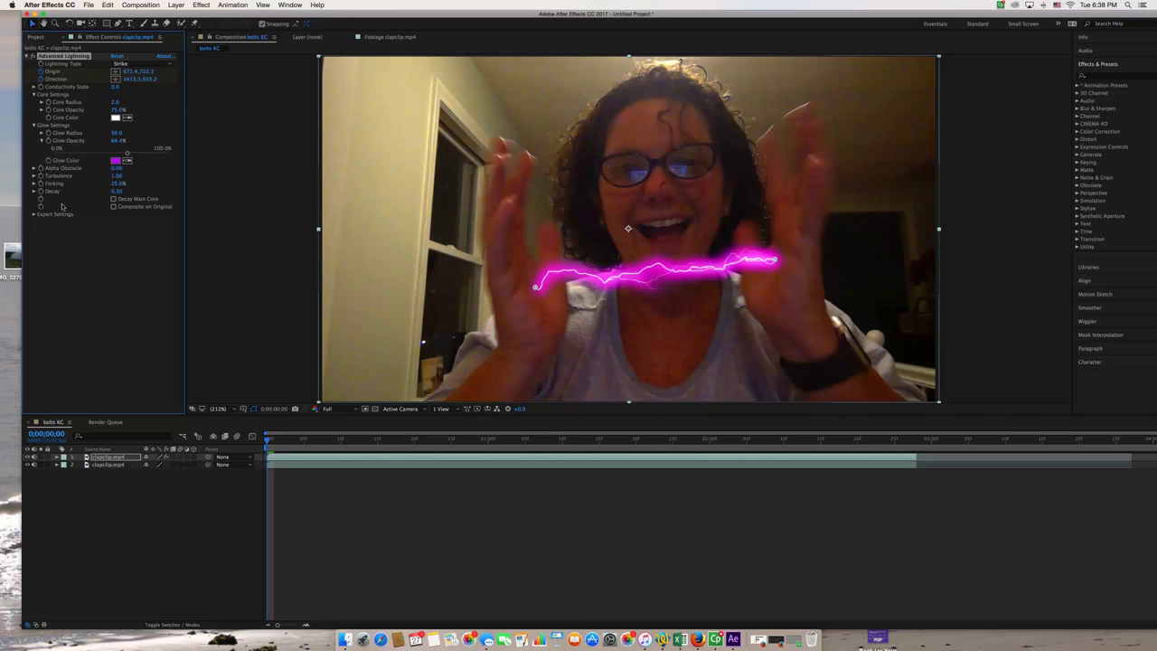
left_click_drag(123, 186, 142, 179)
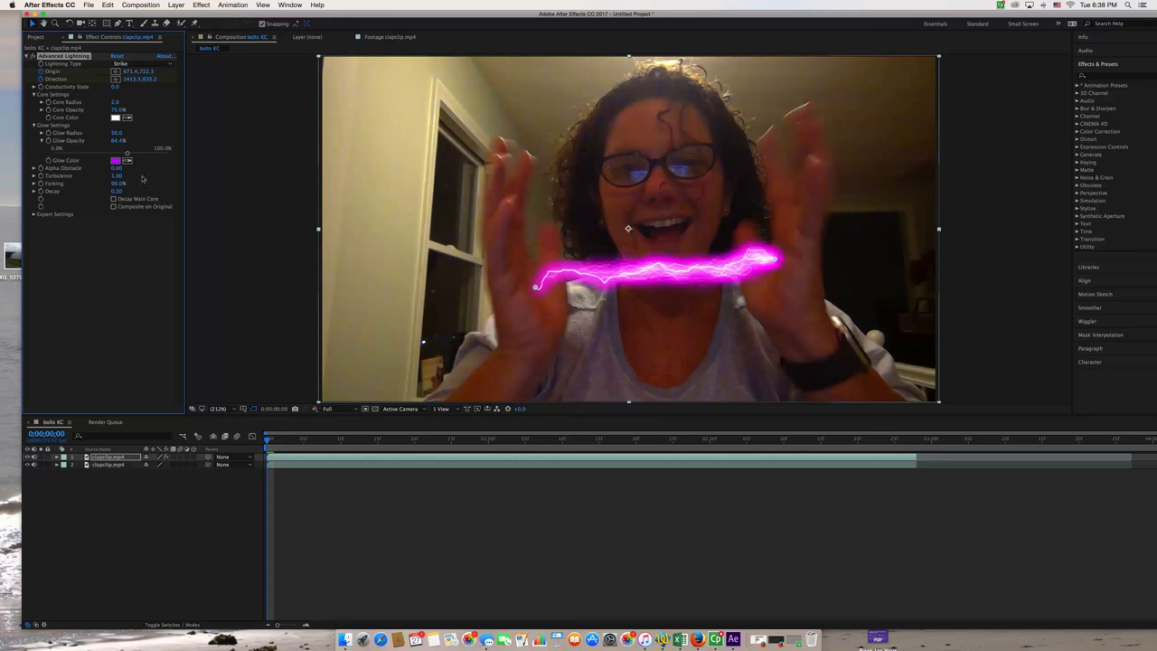
- Try the Breaking and Bouncey lightning types, return to Strike, and preview the bolts KC clip
left_click(163, 64)
left_click(158, 90)
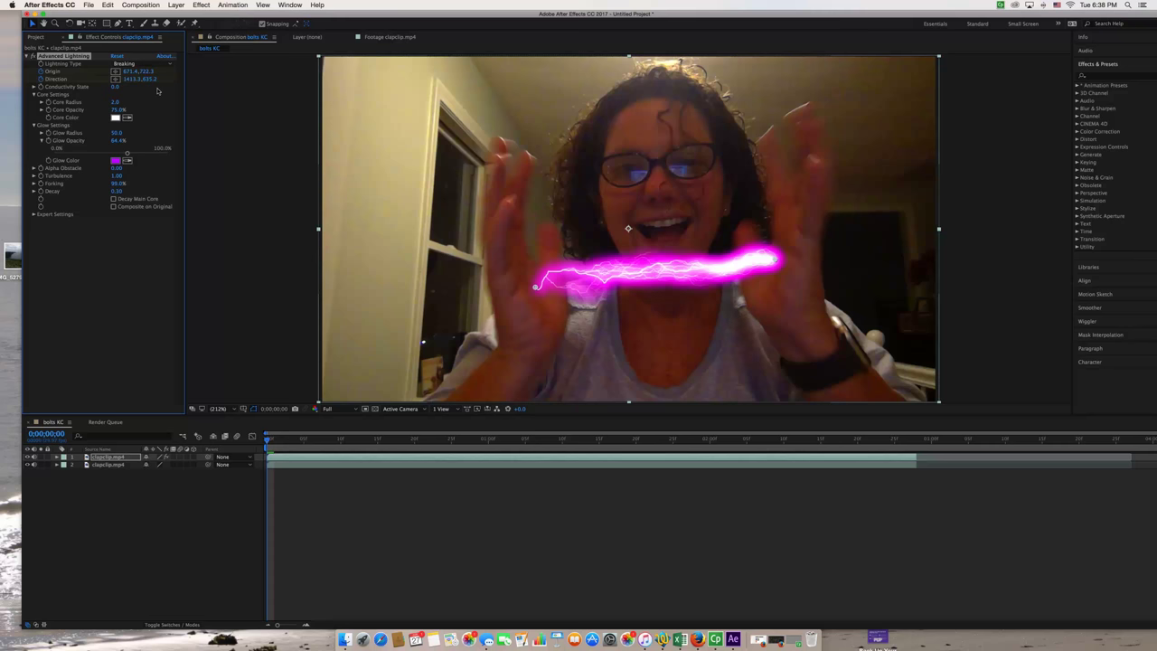
left_click(166, 64)
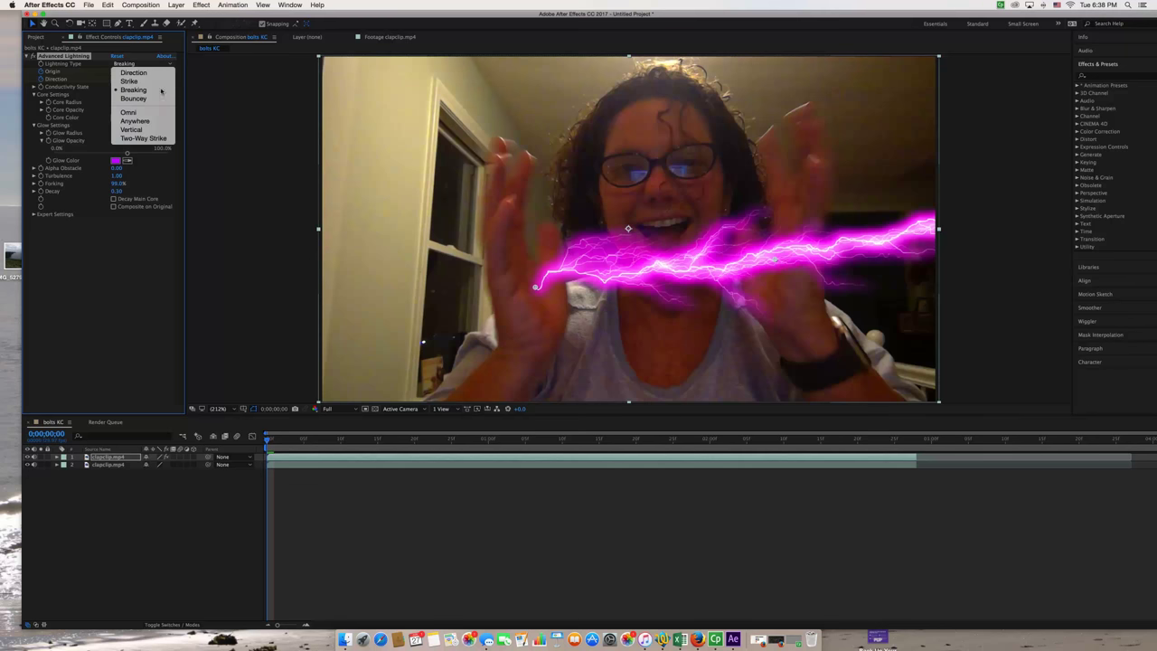
left_click(159, 97)
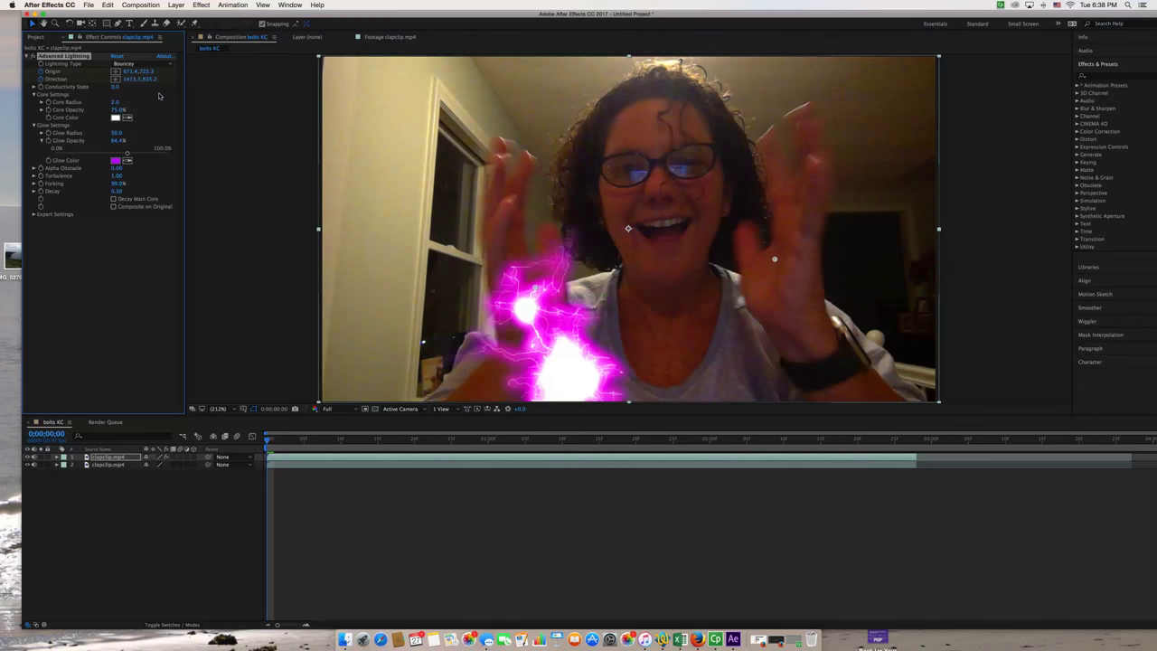
left_click(167, 63)
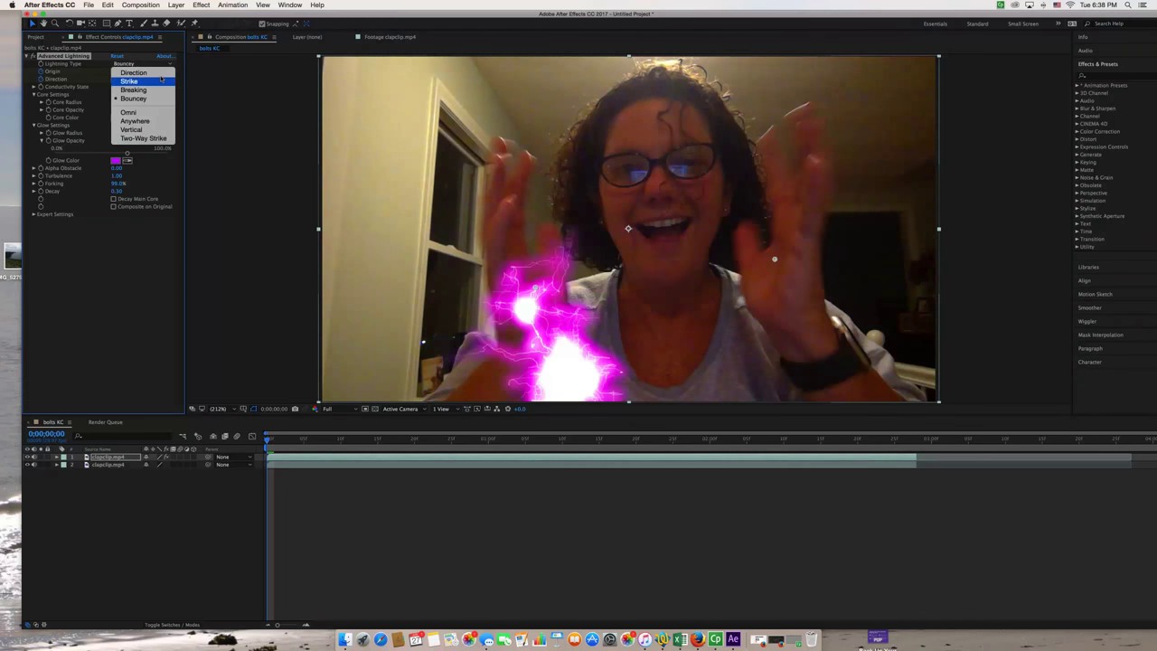
left_click(162, 79)
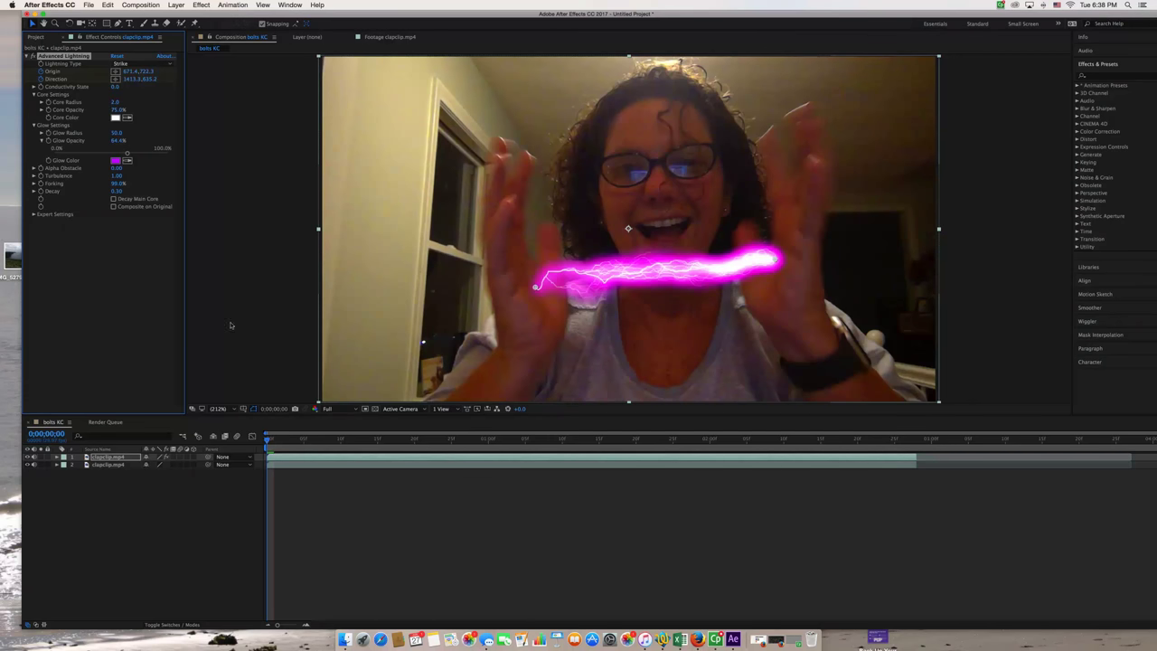
key("space")
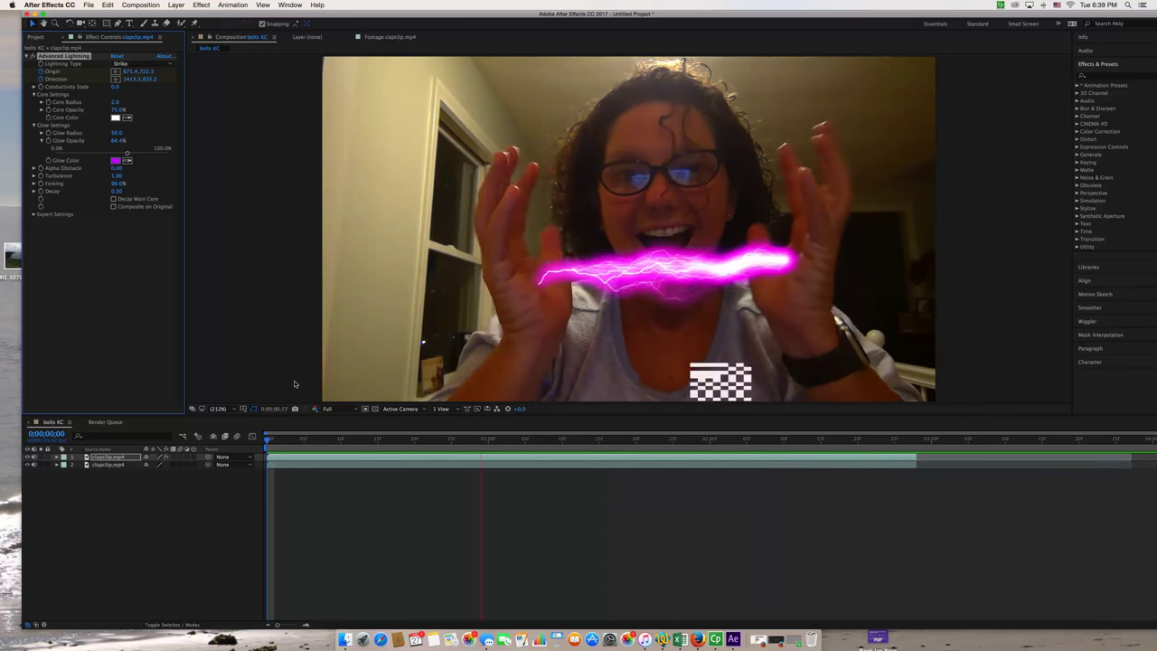
- Stop the preview and move the current time back to 0;00;02;27, where the hands meet
key("space")
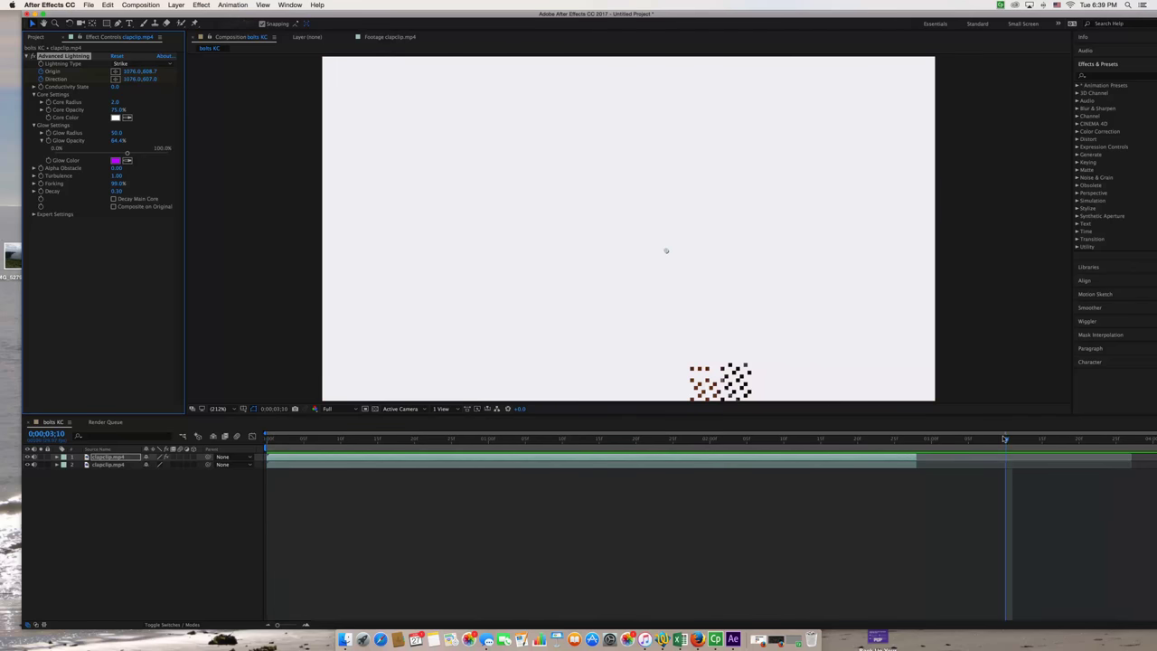
left_click_drag(960, 440, 908, 440)
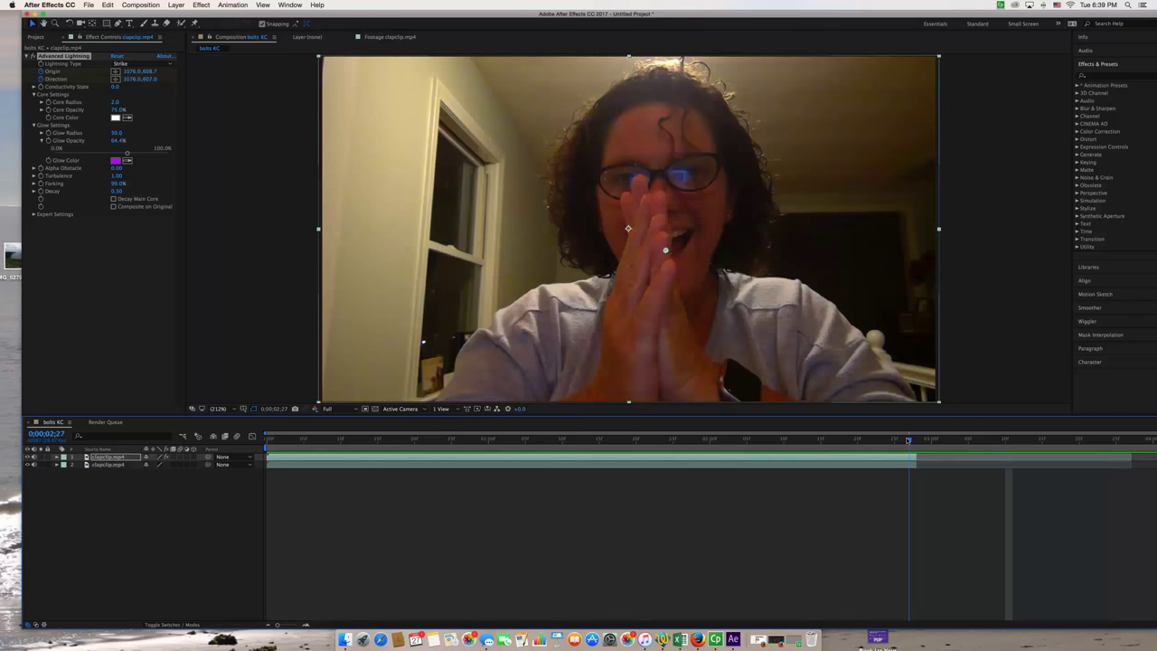
- Set the composition Duration to 0;00;03;01, preview the trimmed clip, and return to frame 0
key("super+k")
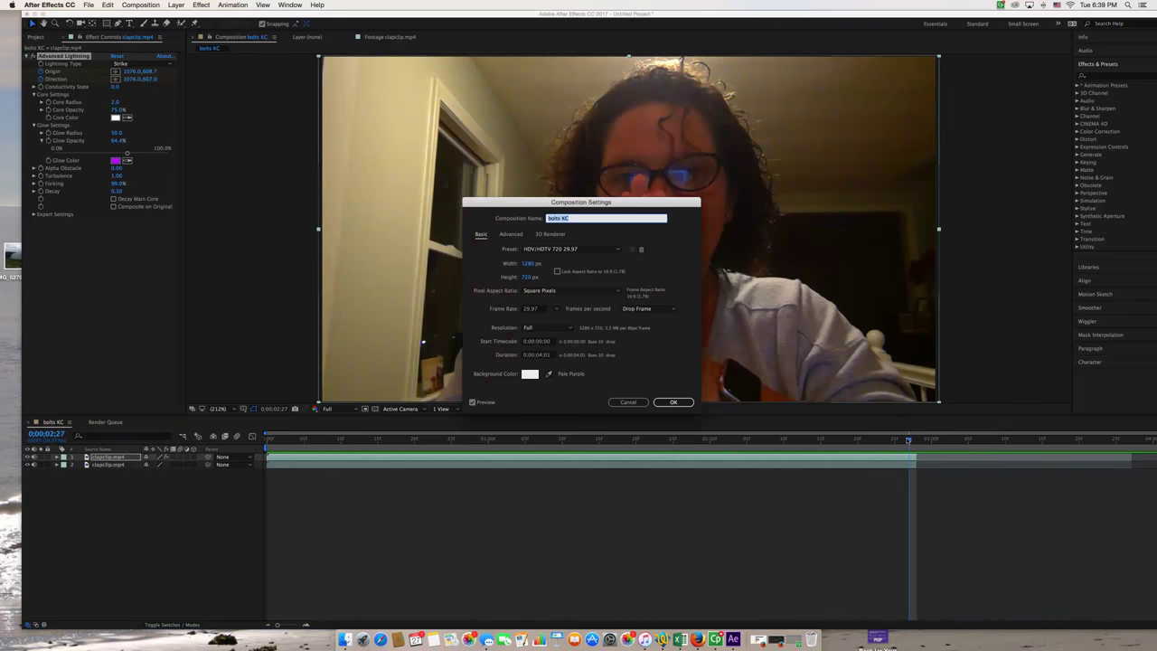
left_click(539, 354)
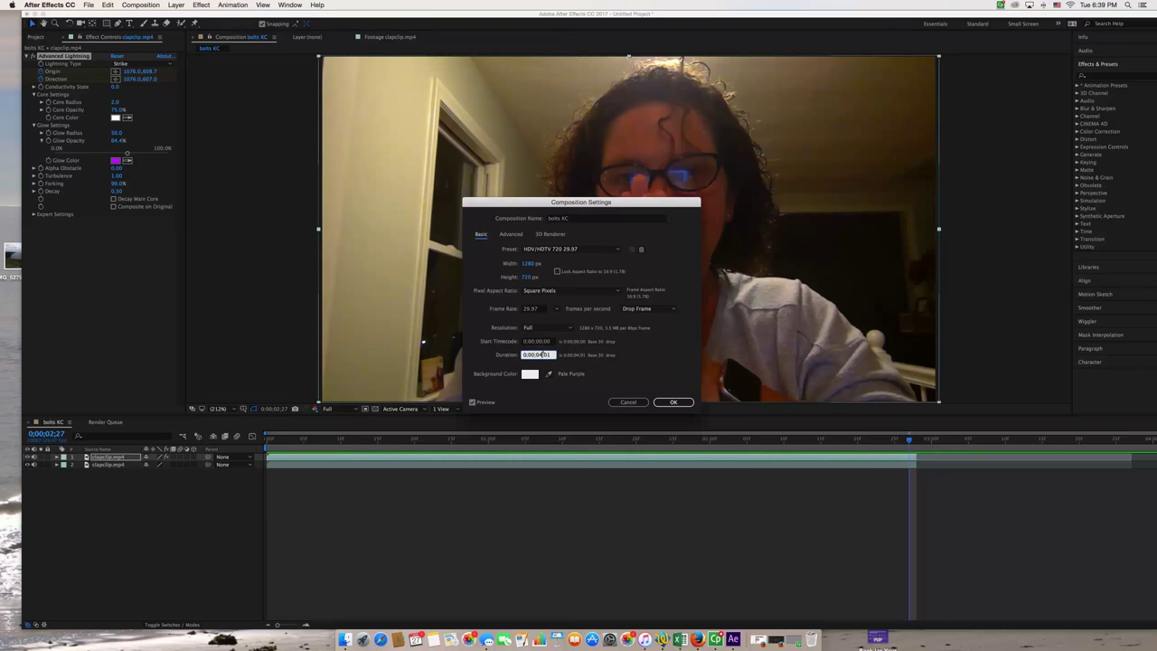
left_click(673, 402)
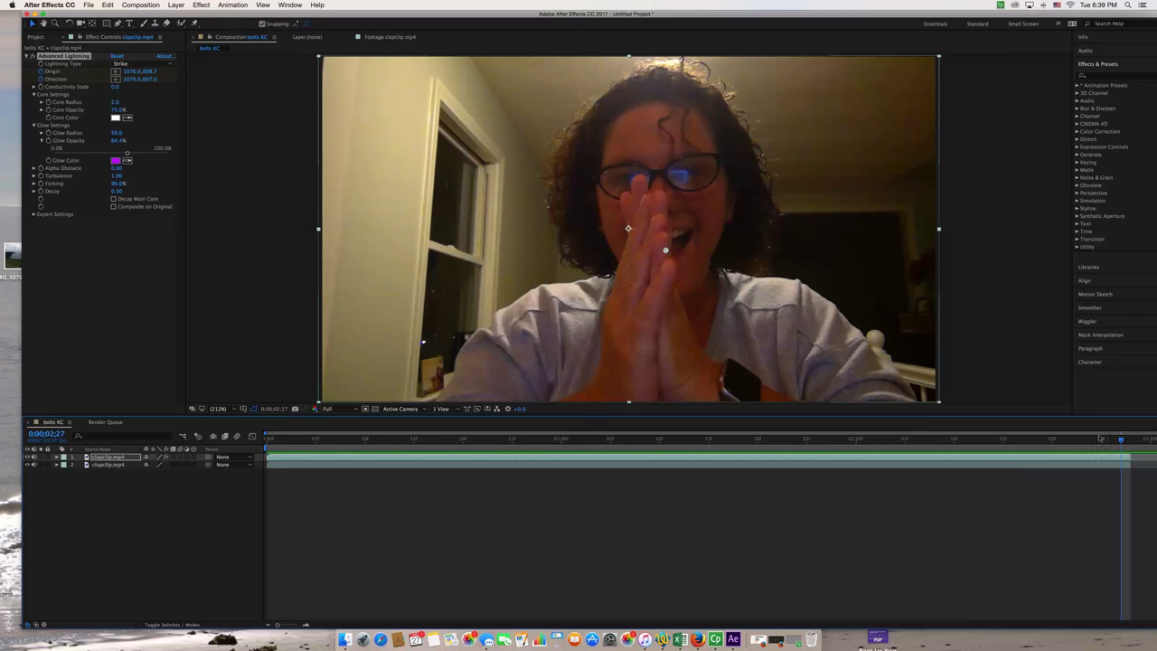
key("space")
key("space")
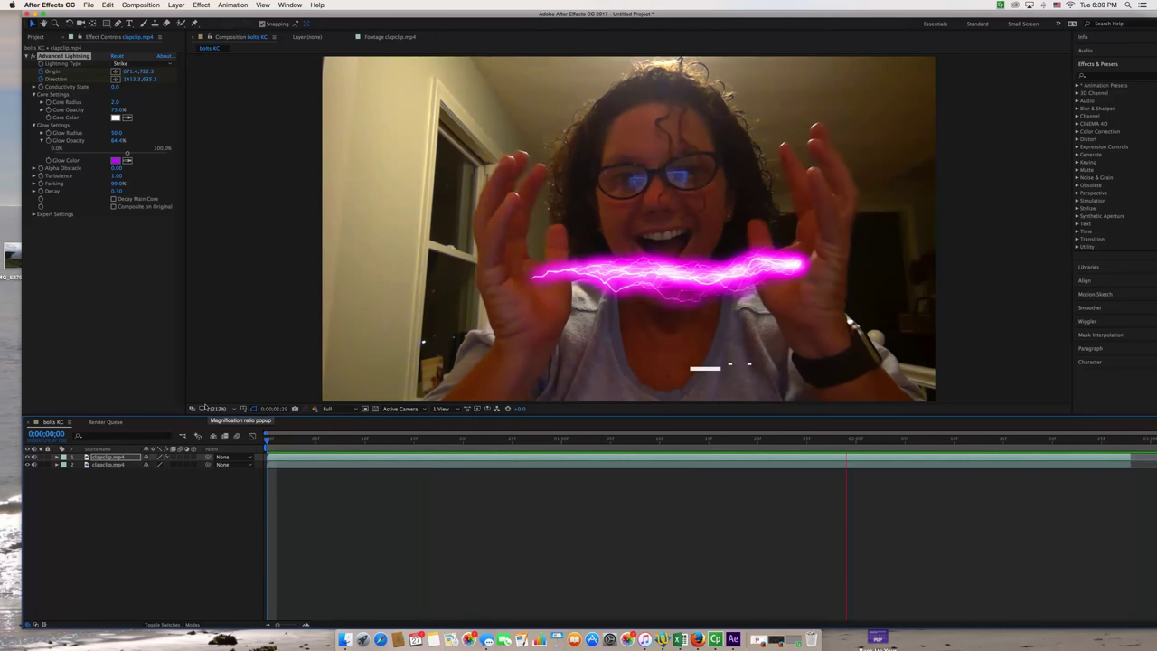
key("space")
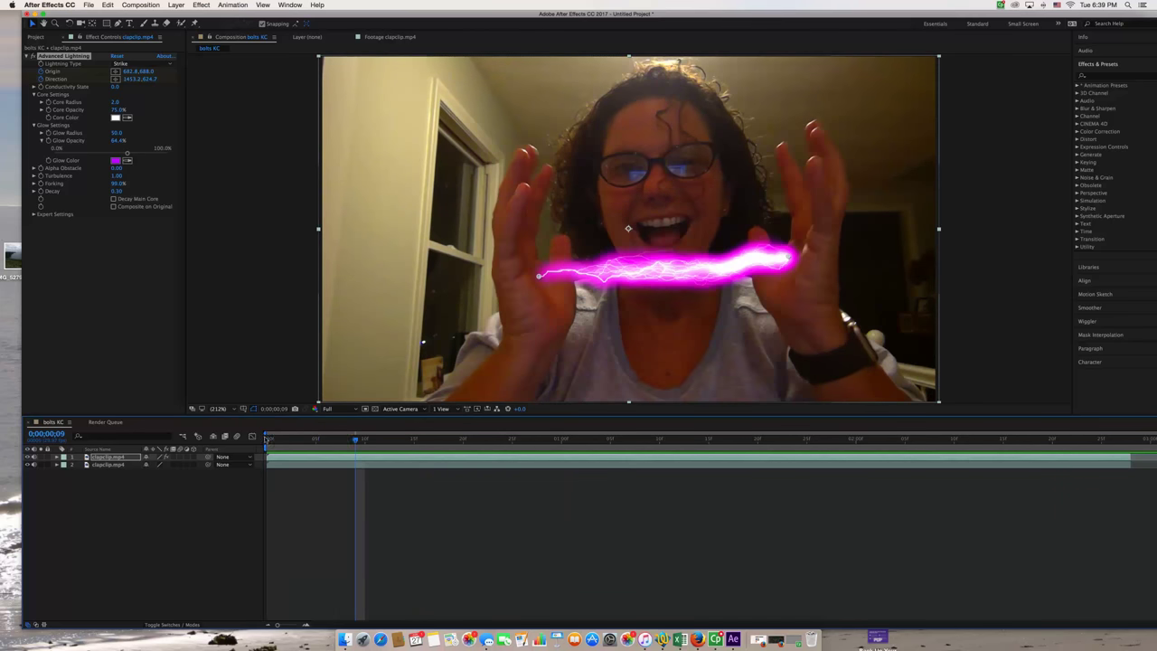
left_click(267, 439)
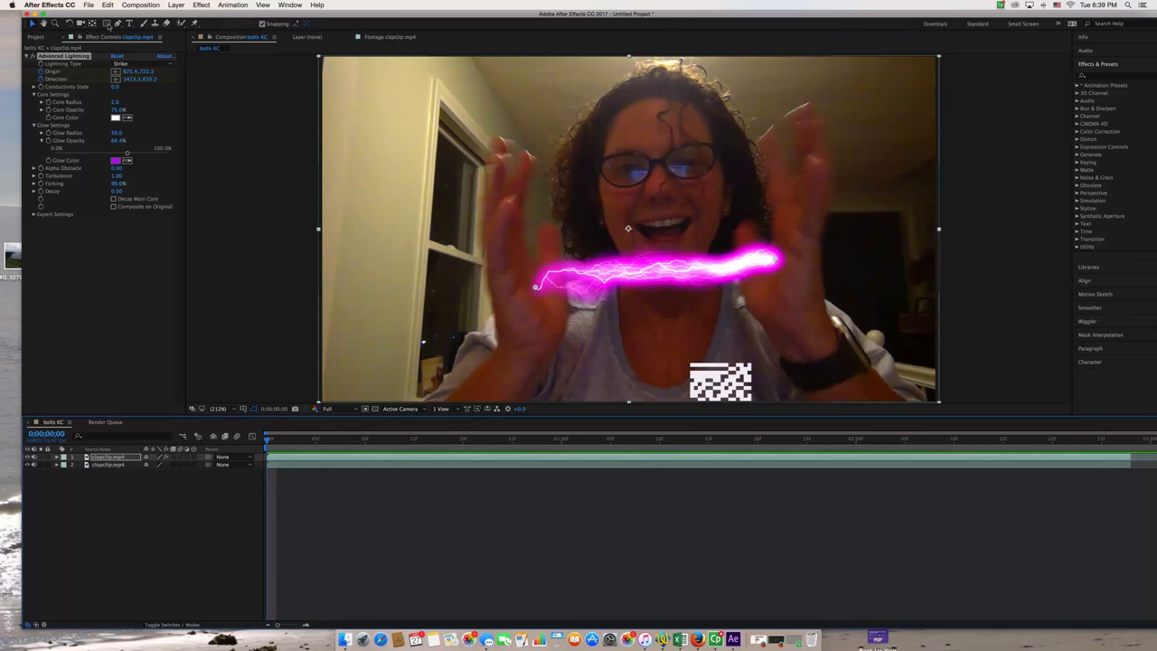
- Add bolts KC to the Render Queue via File > Export and select its Output To setting
left_click(88, 6)
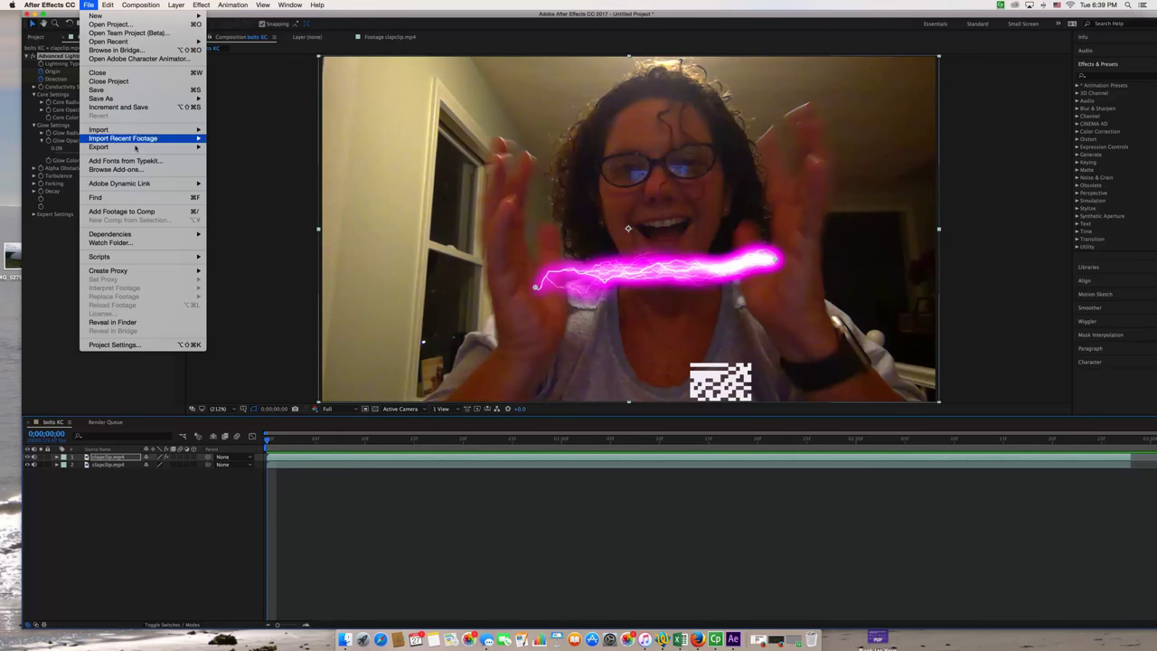
mouse_move(138, 147)
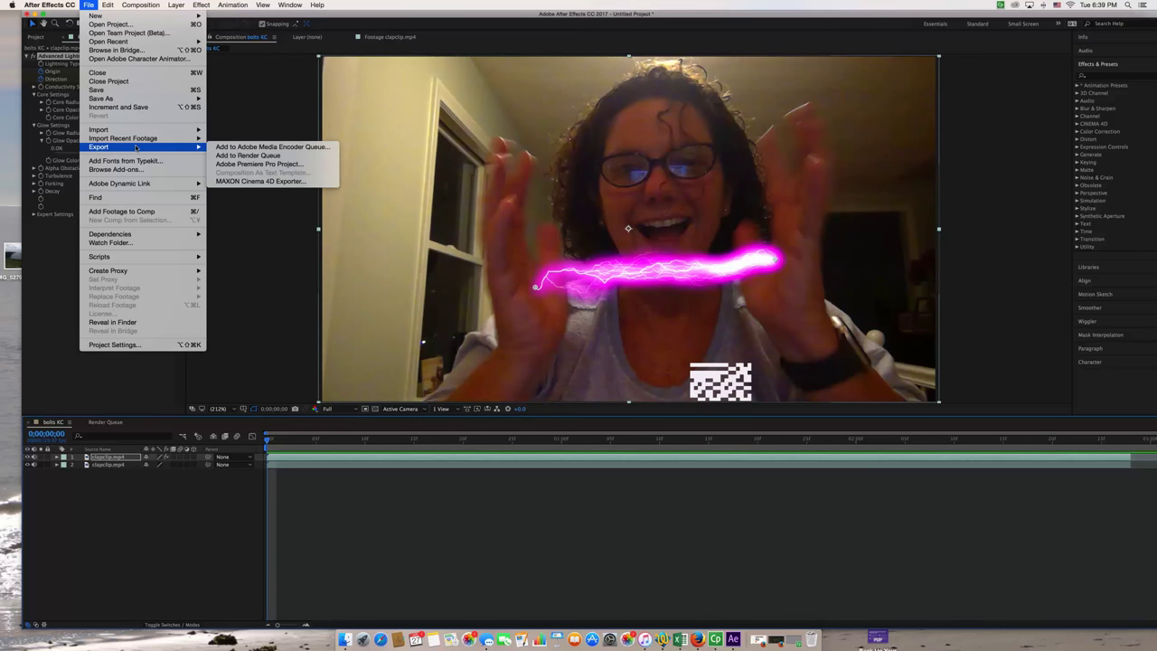
left_click(244, 156)
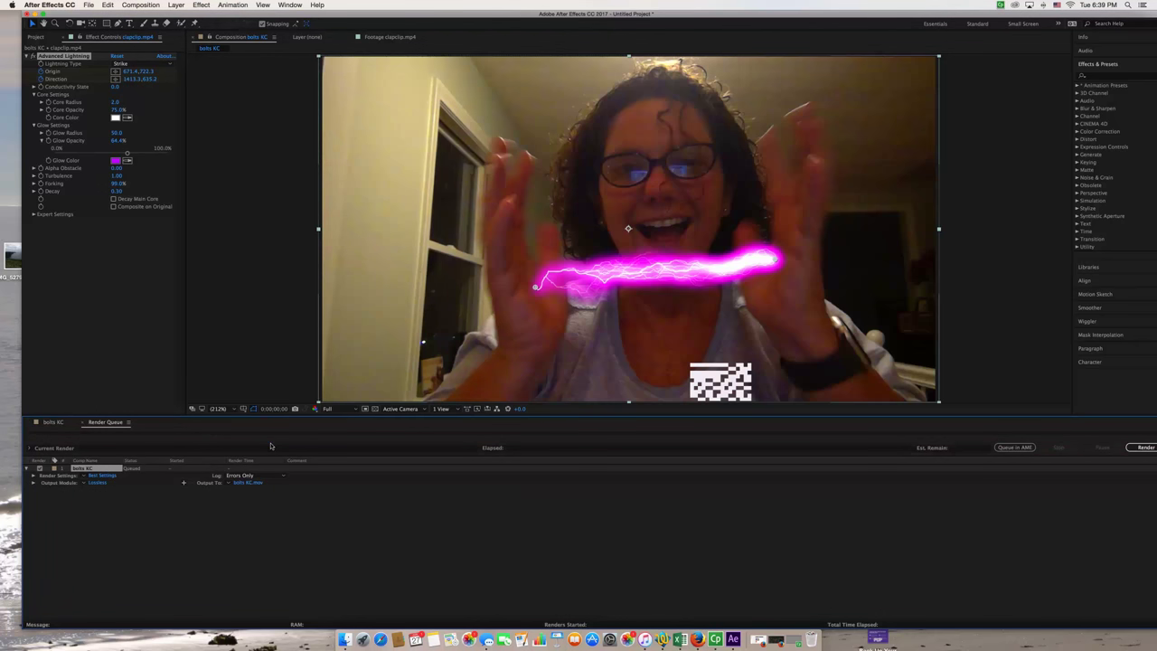
left_click(245, 484)
- Save the render output as bolts KC.mov in QuickTime (*.mov) format
left_click(250, 483)
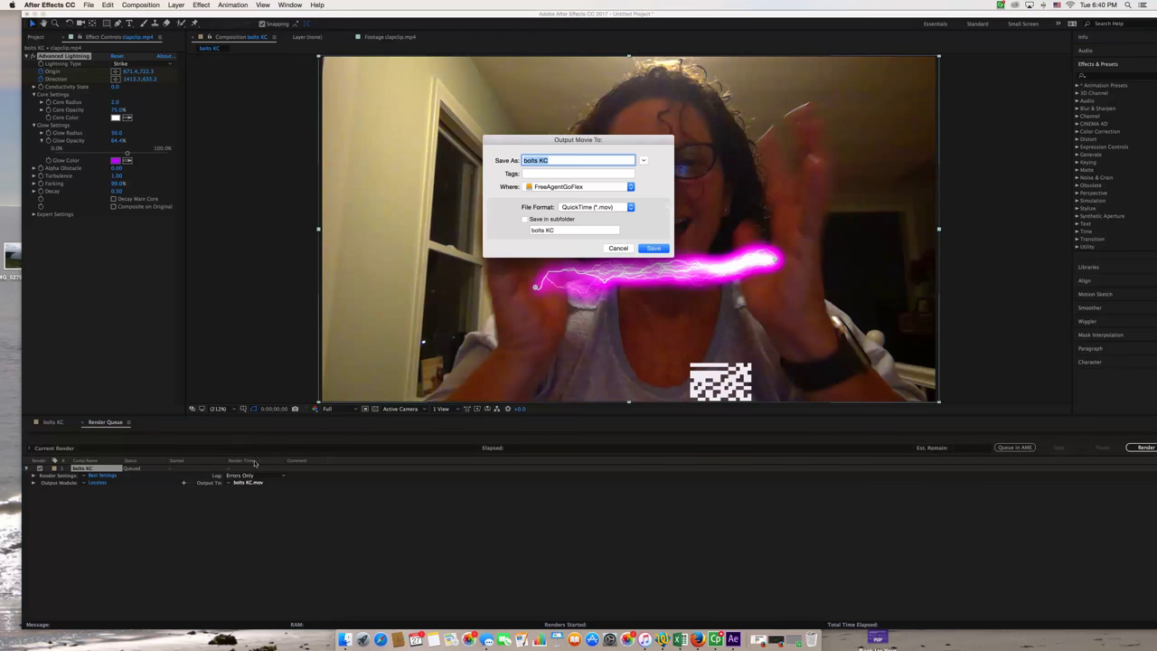
left_click(628, 208)
left_click(652, 197)
left_click(652, 247)
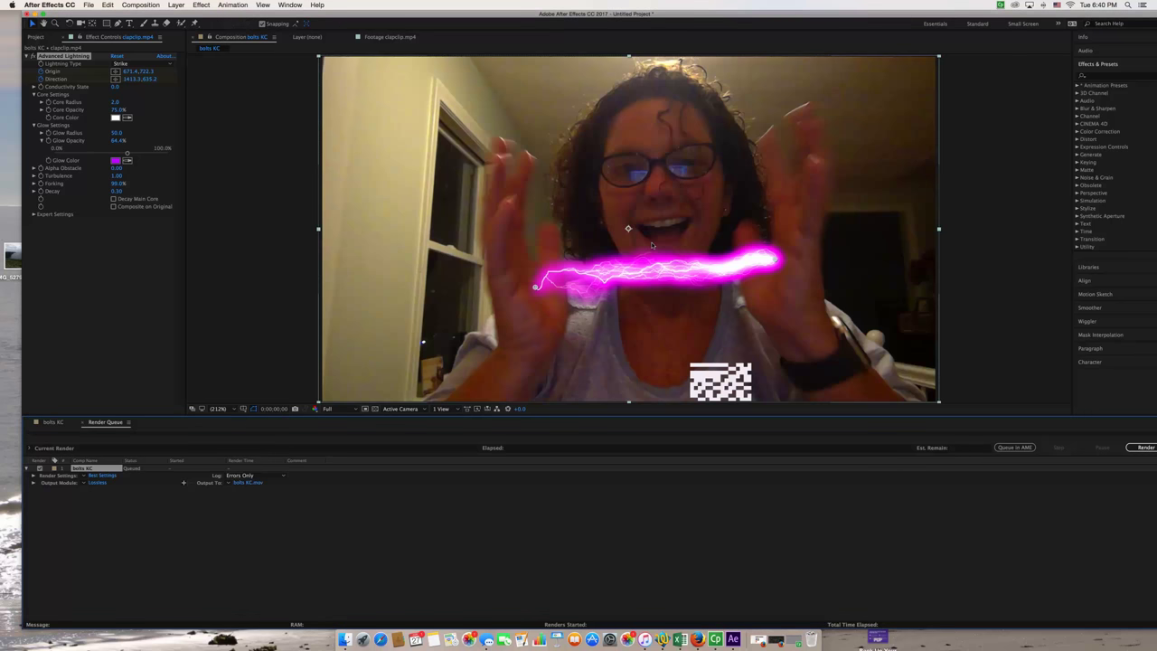
- Start rendering the bolts KC composition to bolts KC.mov from the Render Queue
left_click(1136, 449)
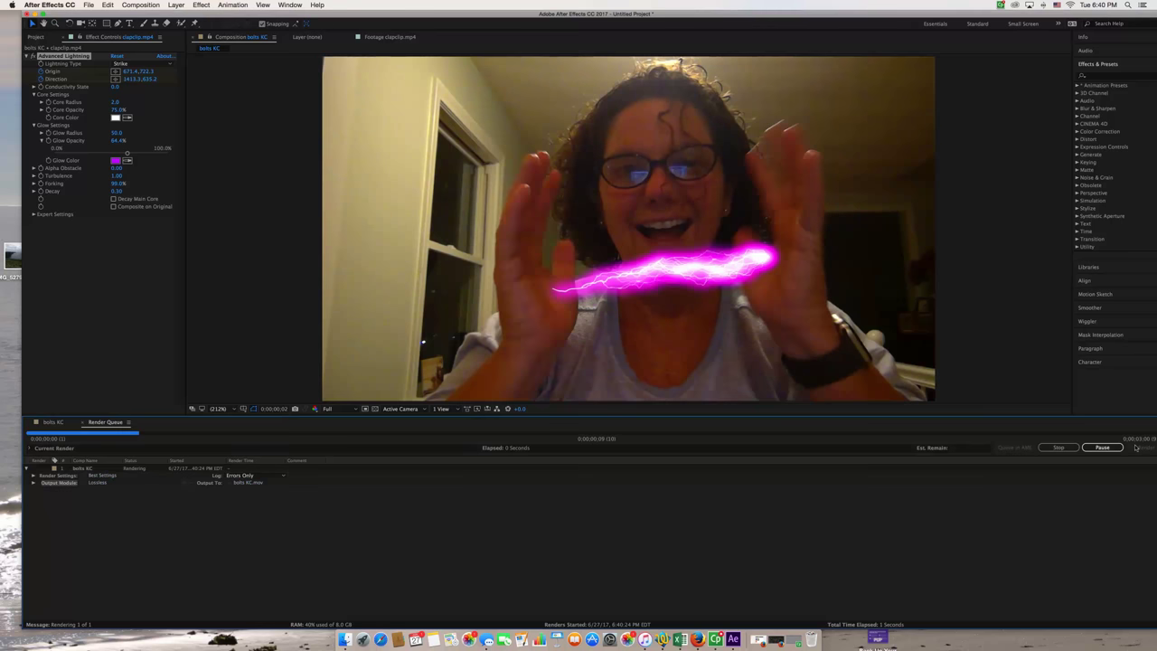